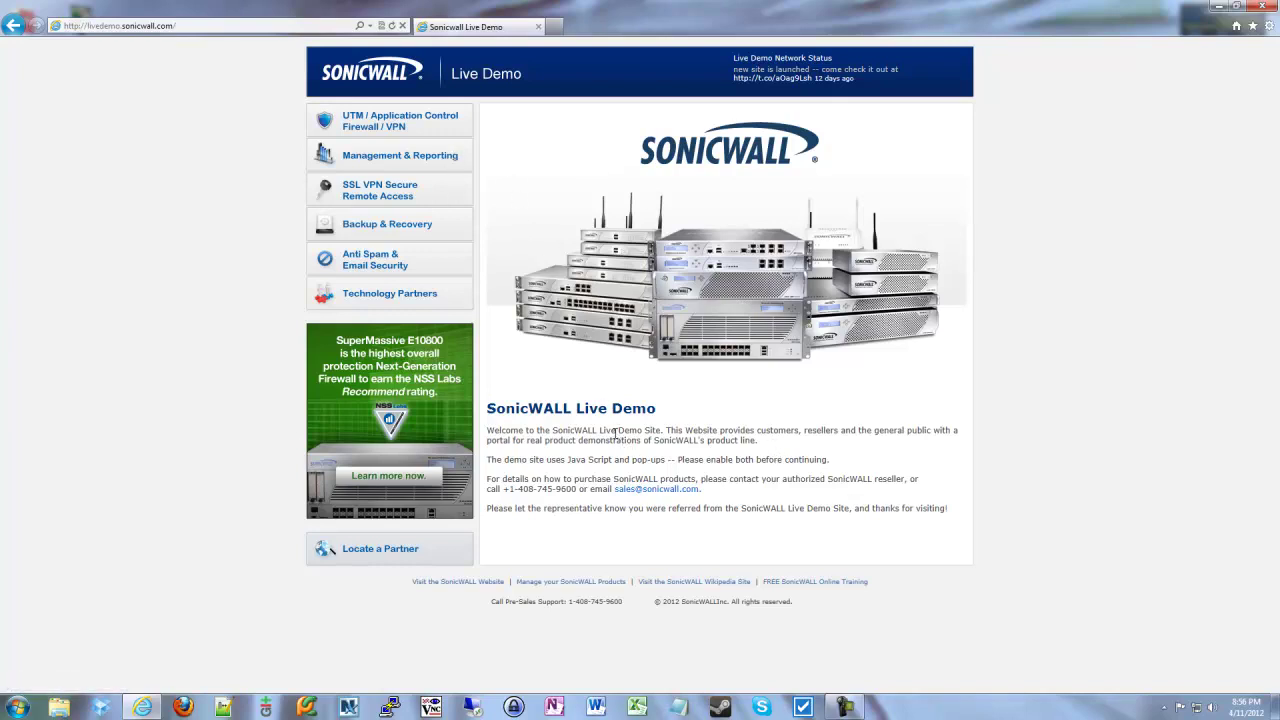
- Launch the TZ 200 live management demo from the TZ 100 / TZ 200 product demos
click(397, 125)
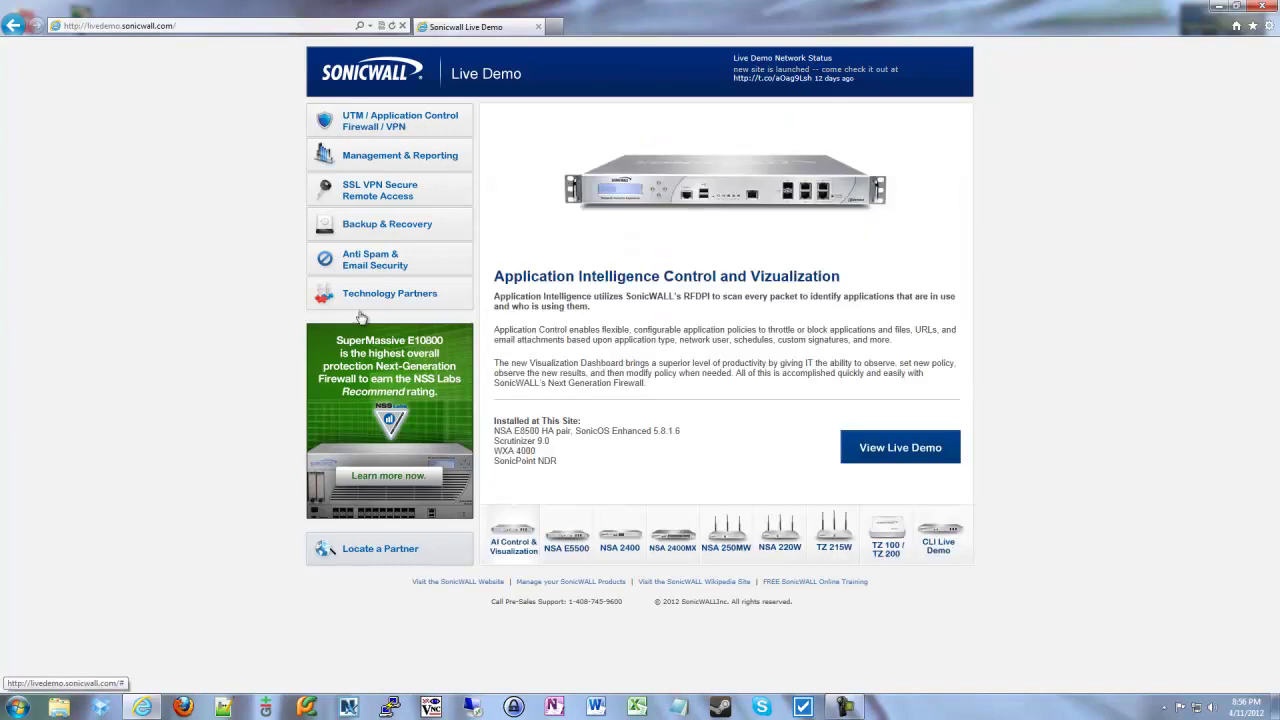
click(887, 545)
click(799, 452)
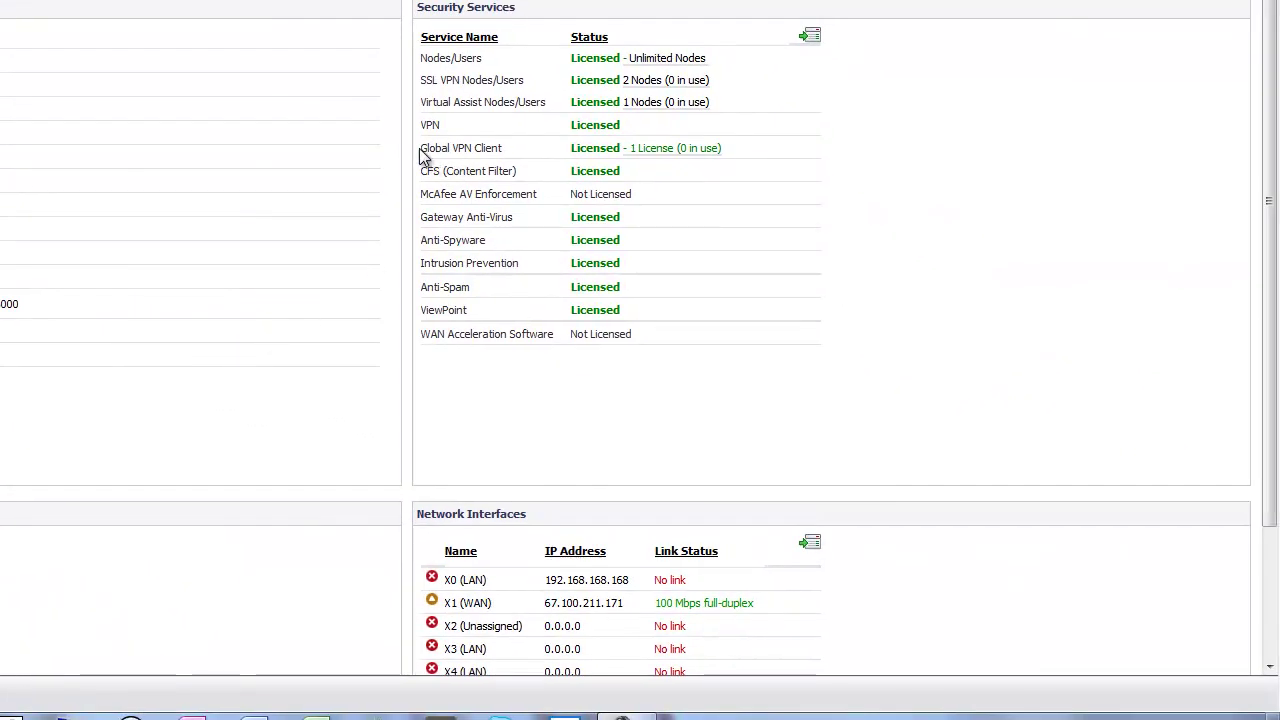
- Highlight the Global VPN Client license row under Security Services on System Status
drag(754, 146, 440, 148)
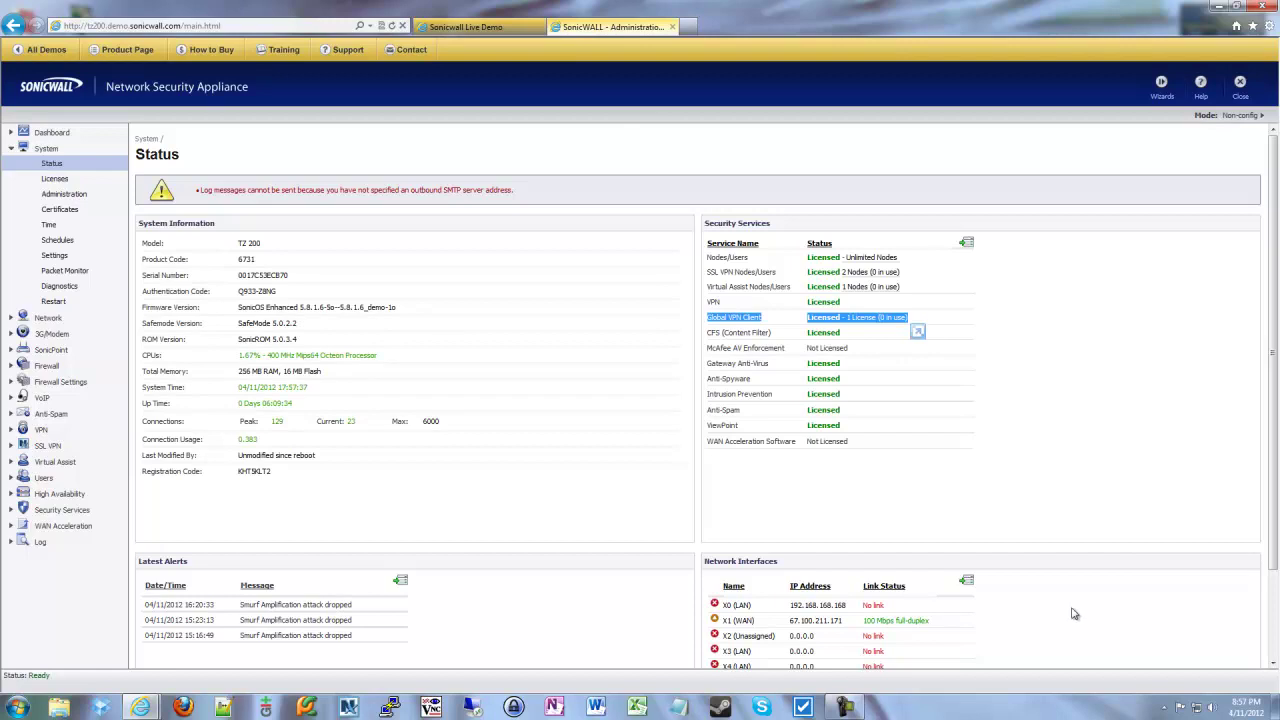
click(906, 421)
drag(931, 309, 655, 320)
click(960, 400)
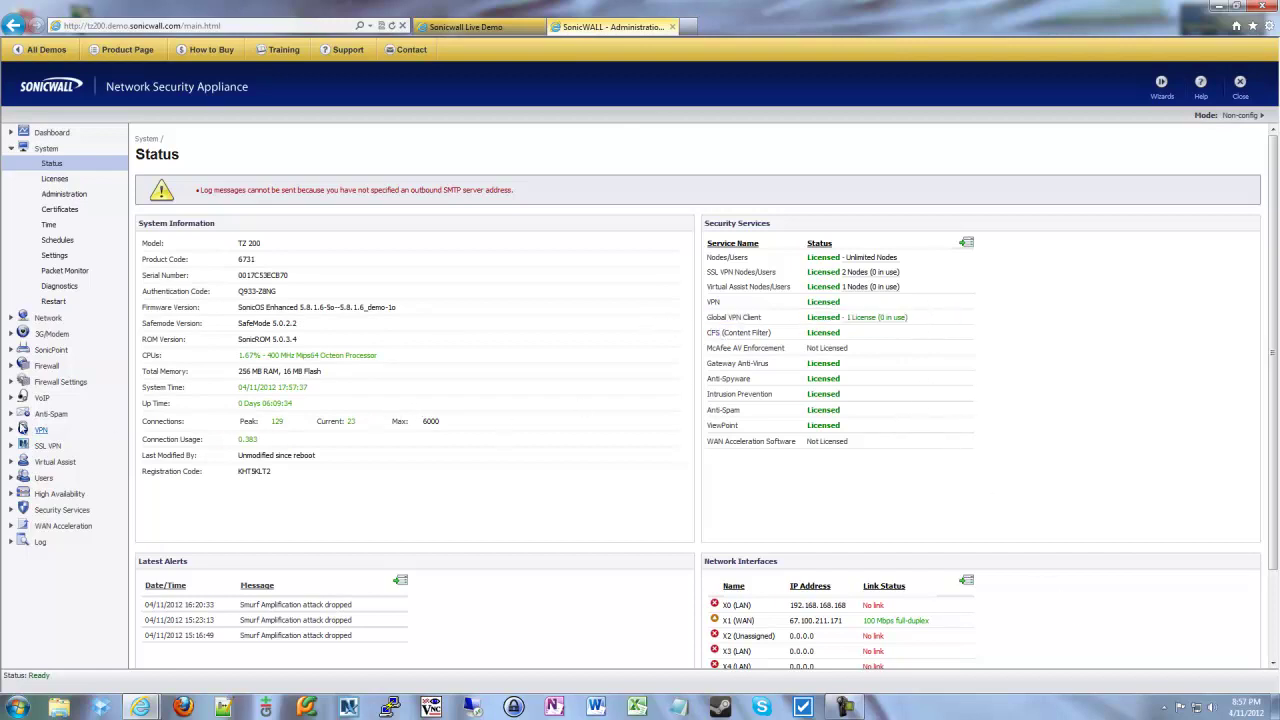
- Open VPN Settings and point out the WAN GroupVPN and WLAN GroupVPN policies
click(41, 431)
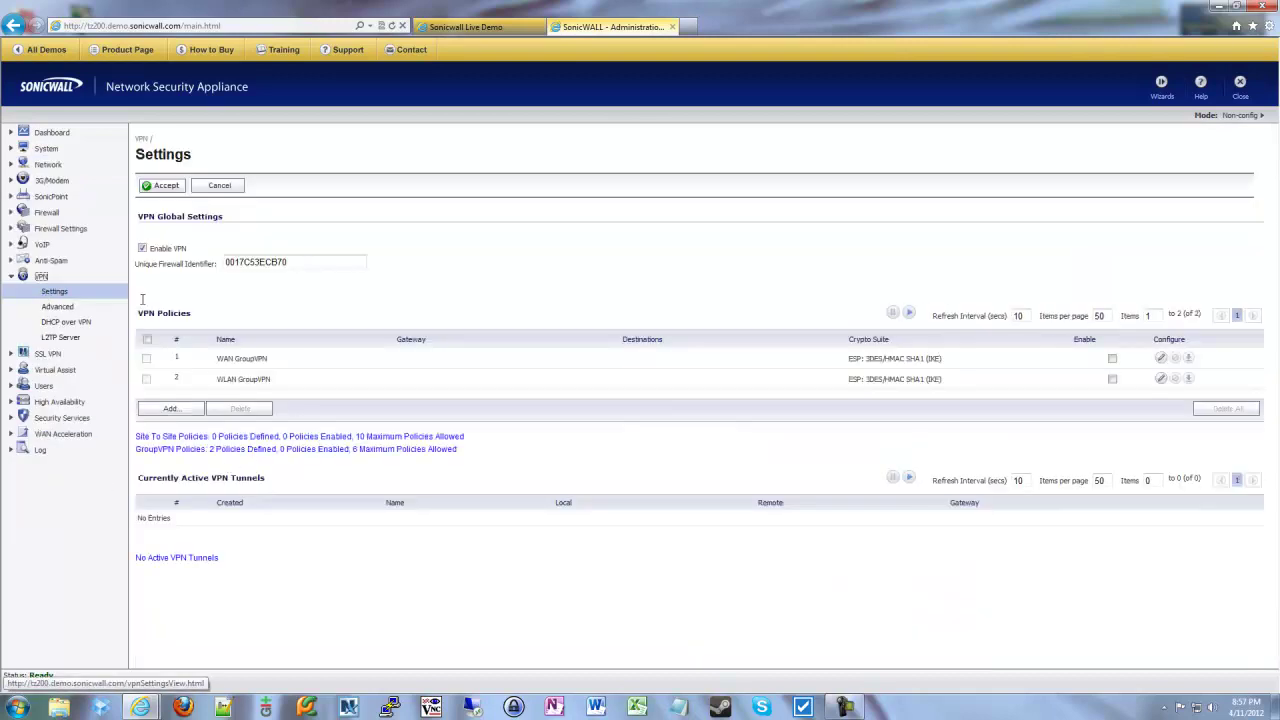
drag(218, 366, 262, 362)
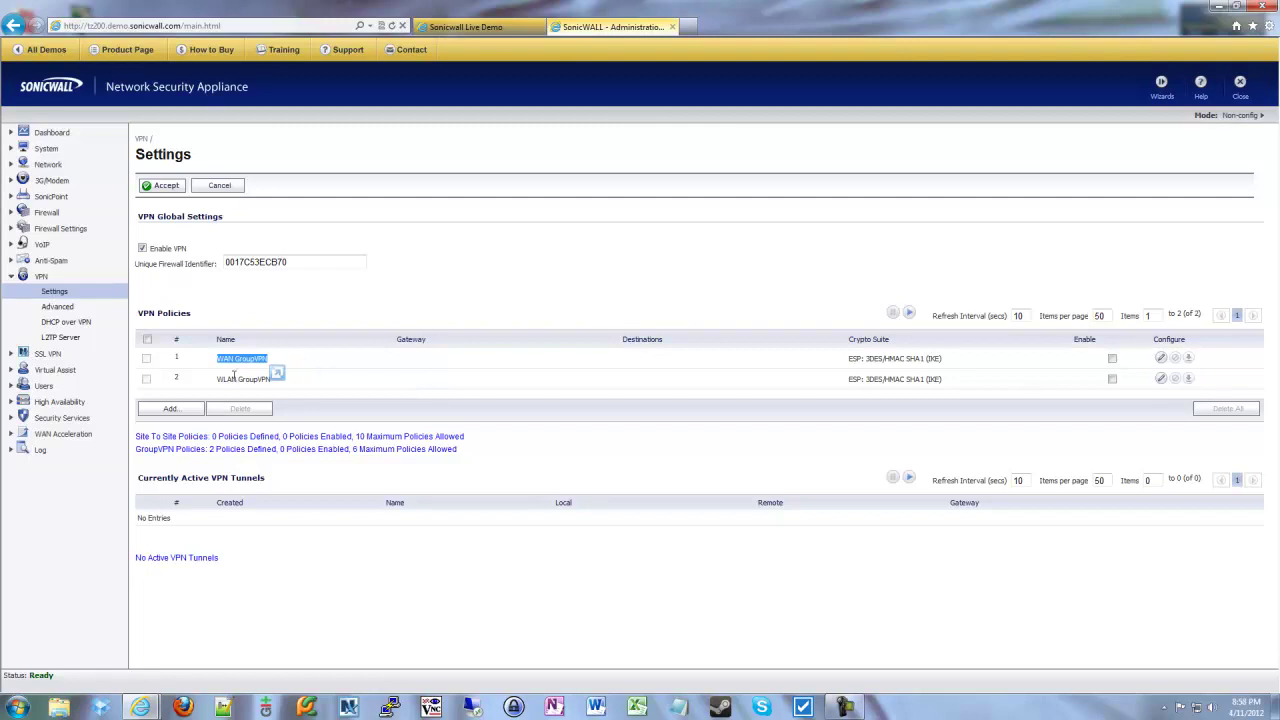
mouse_move(218, 380)
mouse_down()
mouse_move(240, 390)
mouse_move(210, 392)
mouse_up()
click(332, 379)
- Tick Enable on the WAN GroupVPN policy row
drag(220, 358, 265, 388)
drag(262, 366, 406, 369)
click(1111, 360)
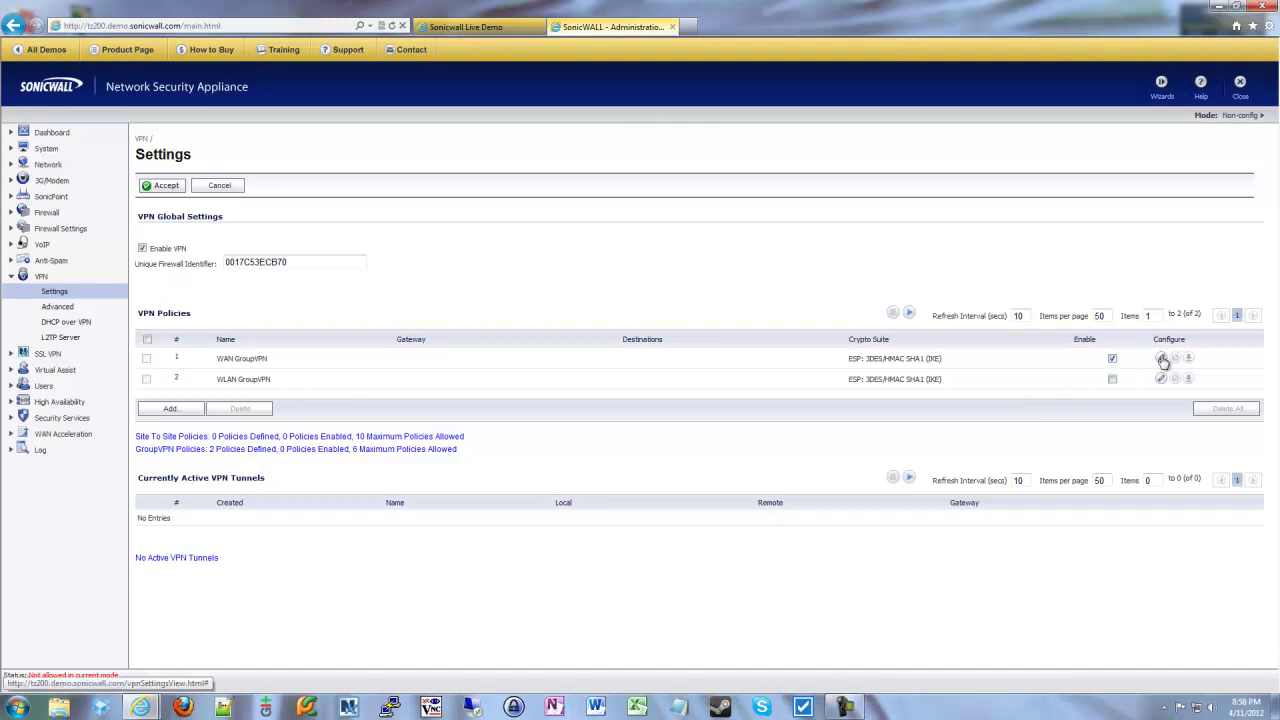
- Edit the WAN GroupVPN policy, keeping IKE using Preshared Secret authentication
click(1160, 357)
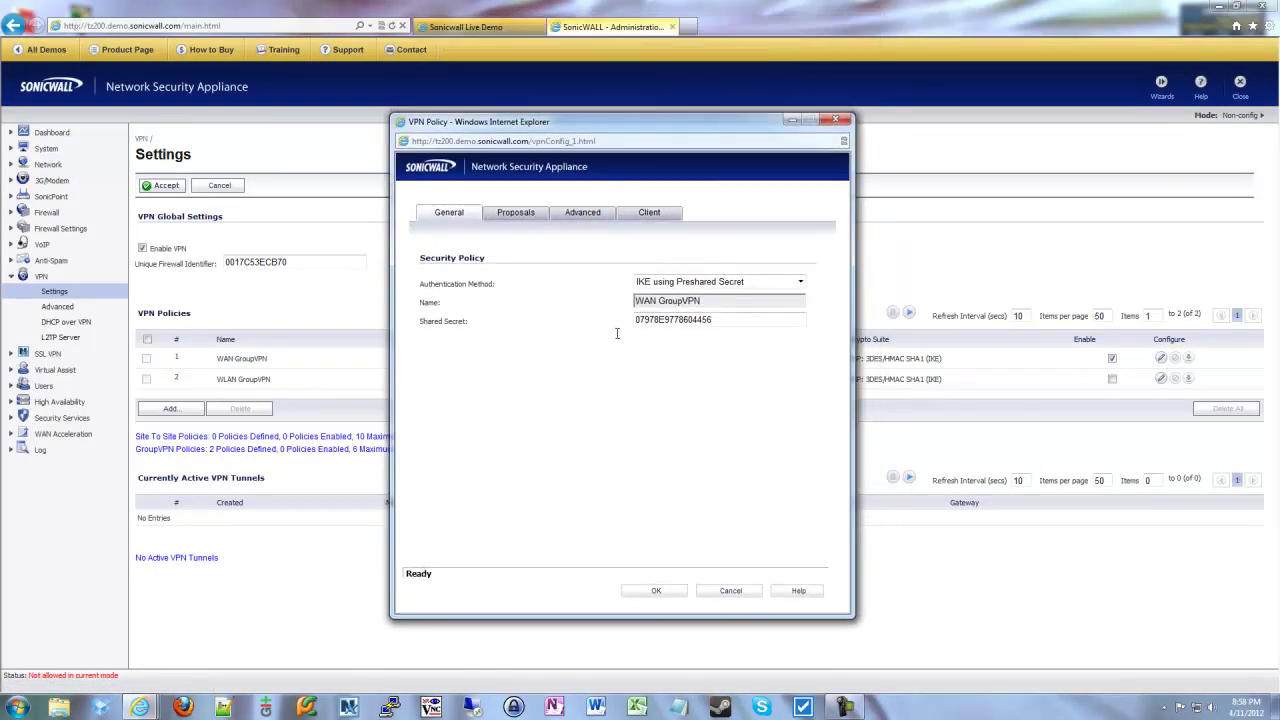
click(683, 284)
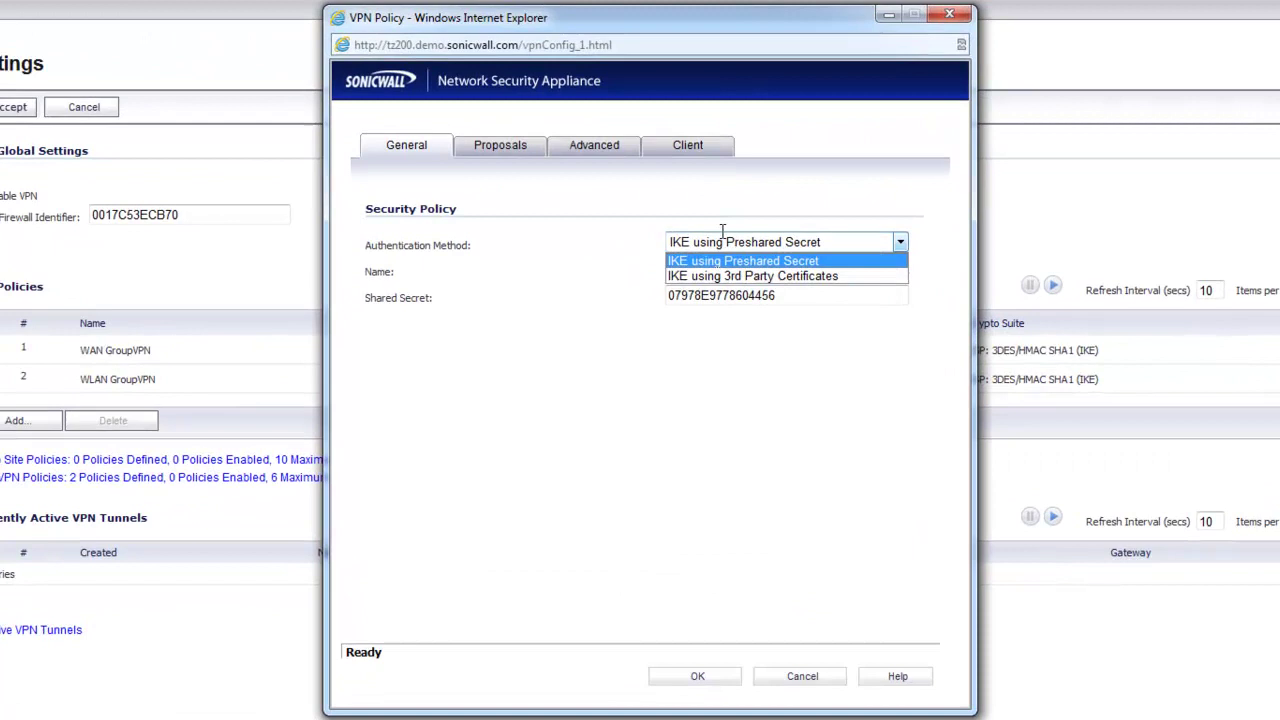
click(722, 234)
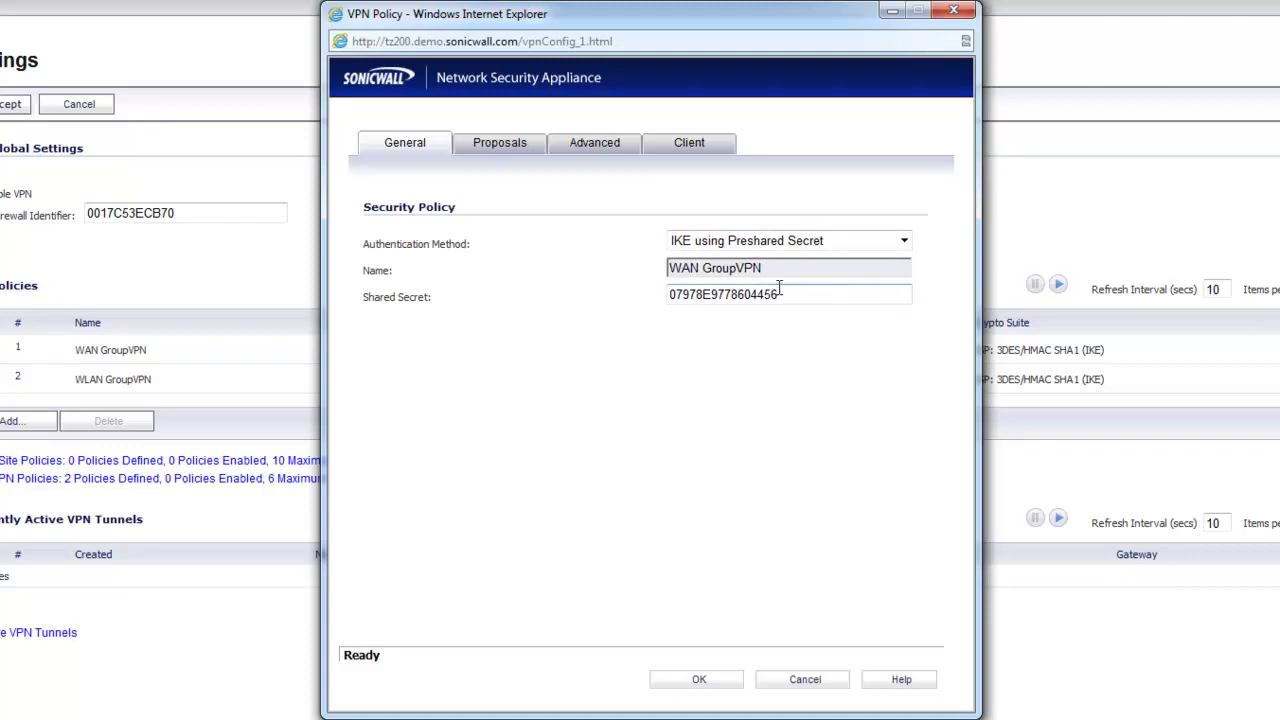
- Highlight the policy's shared secret value and row
drag(796, 292, 598, 294)
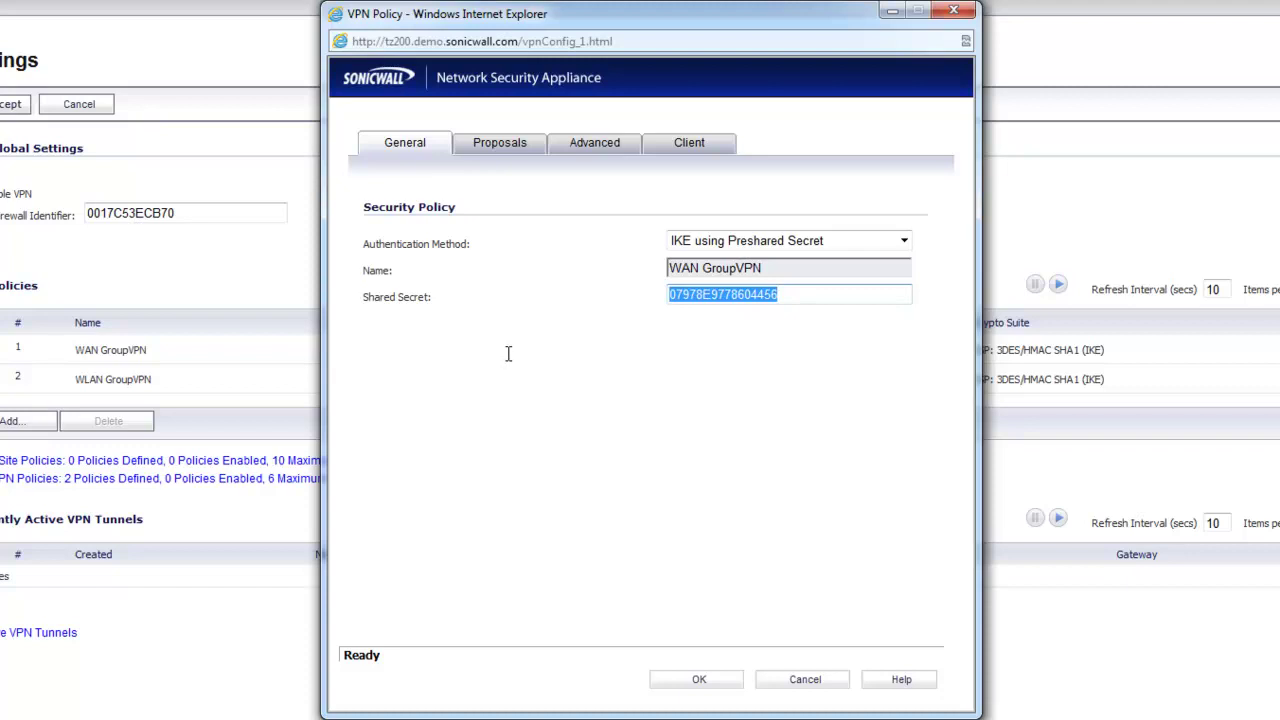
click(753, 348)
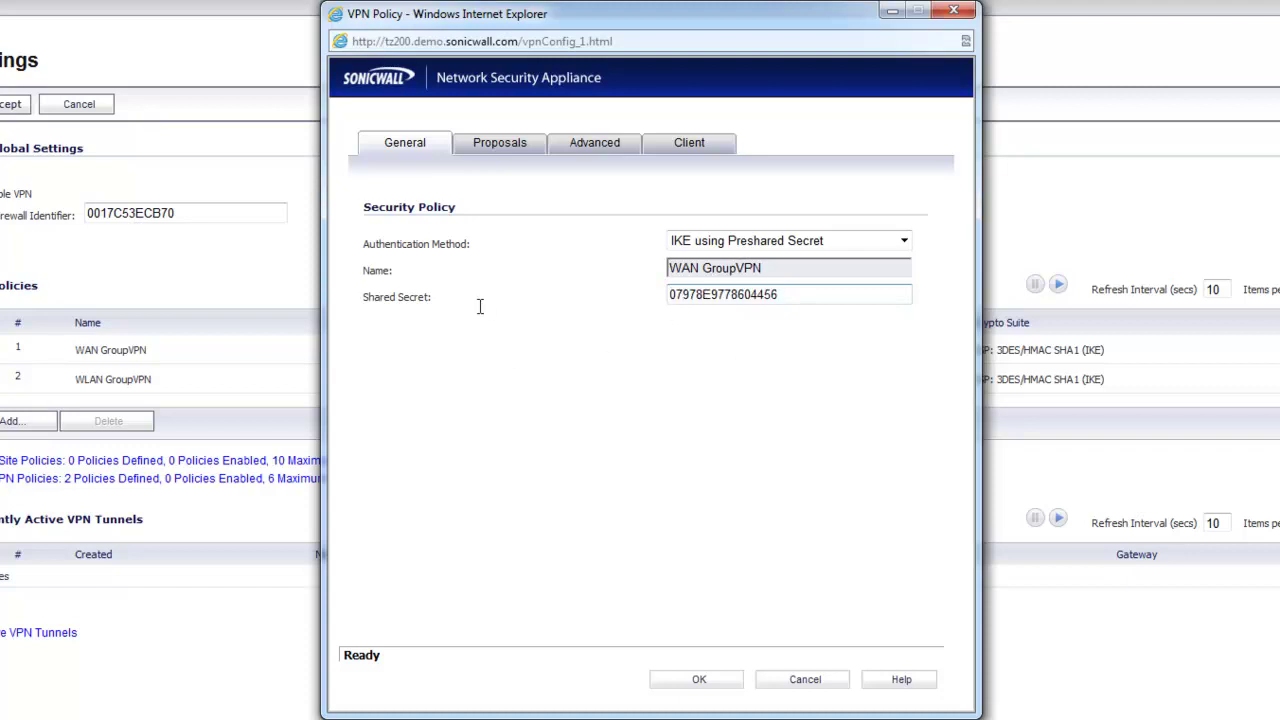
drag(366, 296, 437, 297)
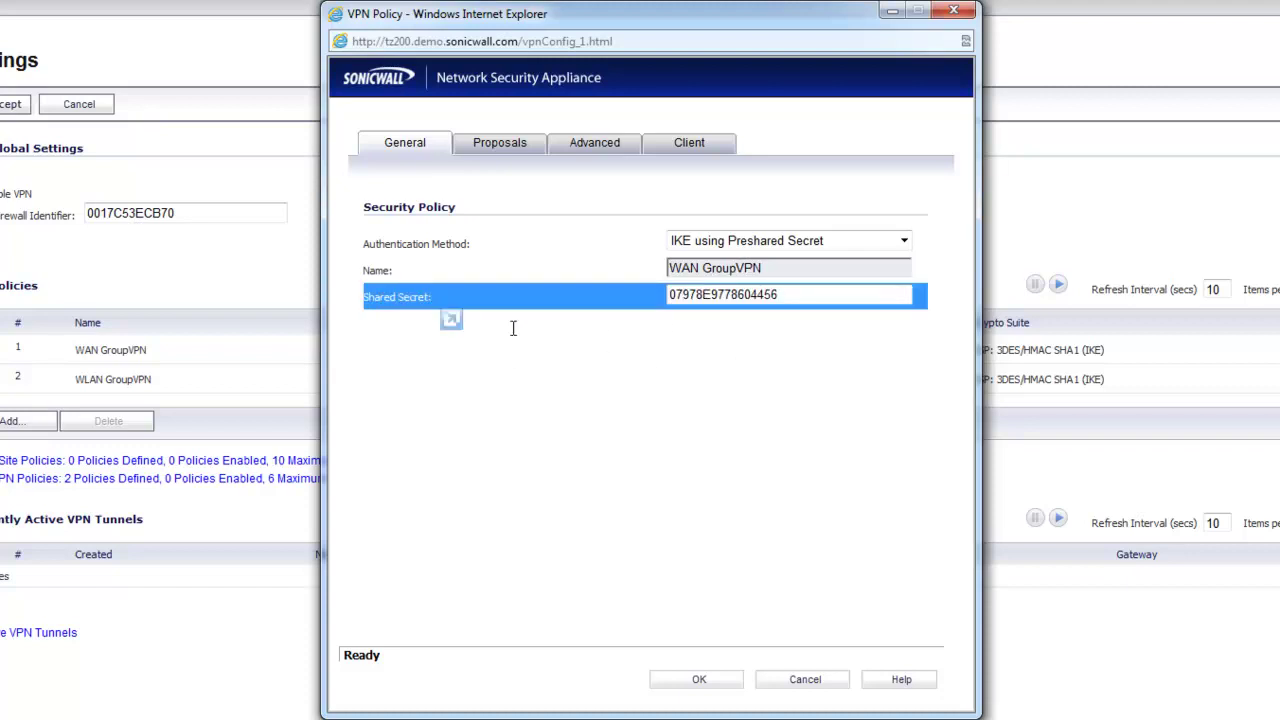
click(763, 320)
drag(797, 292, 631, 421)
click(631, 421)
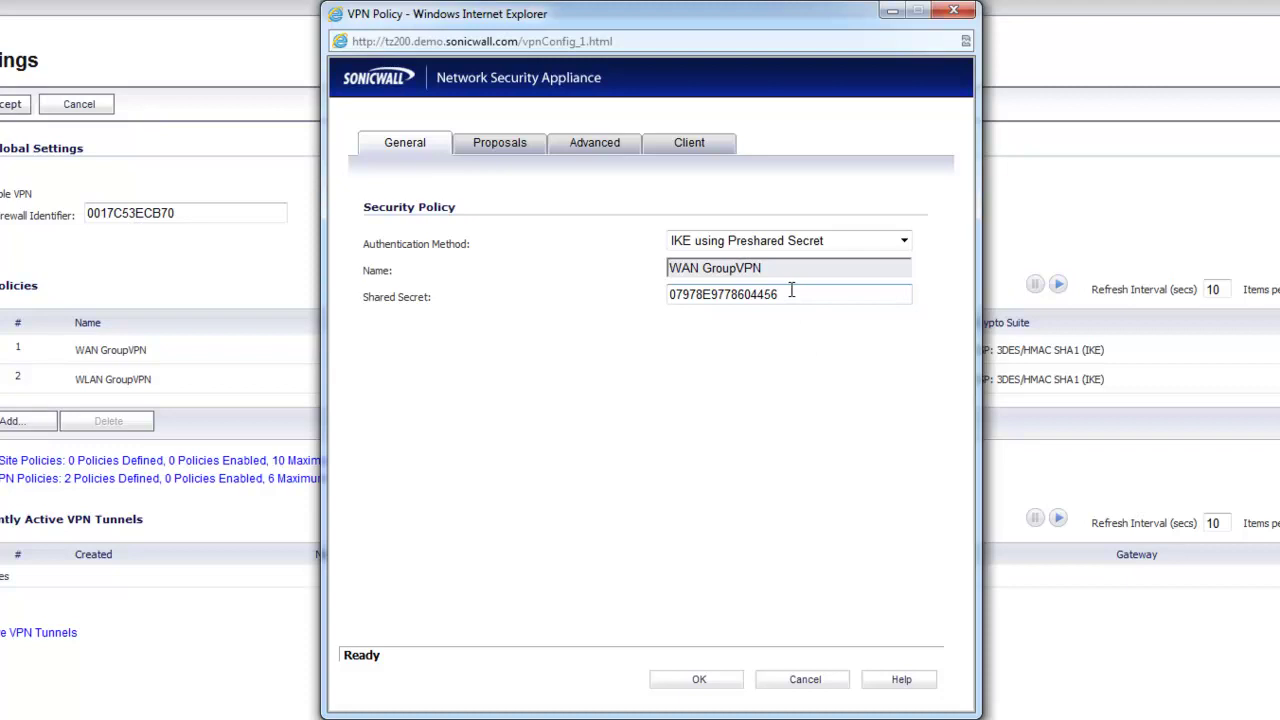
drag(826, 289, 628, 577)
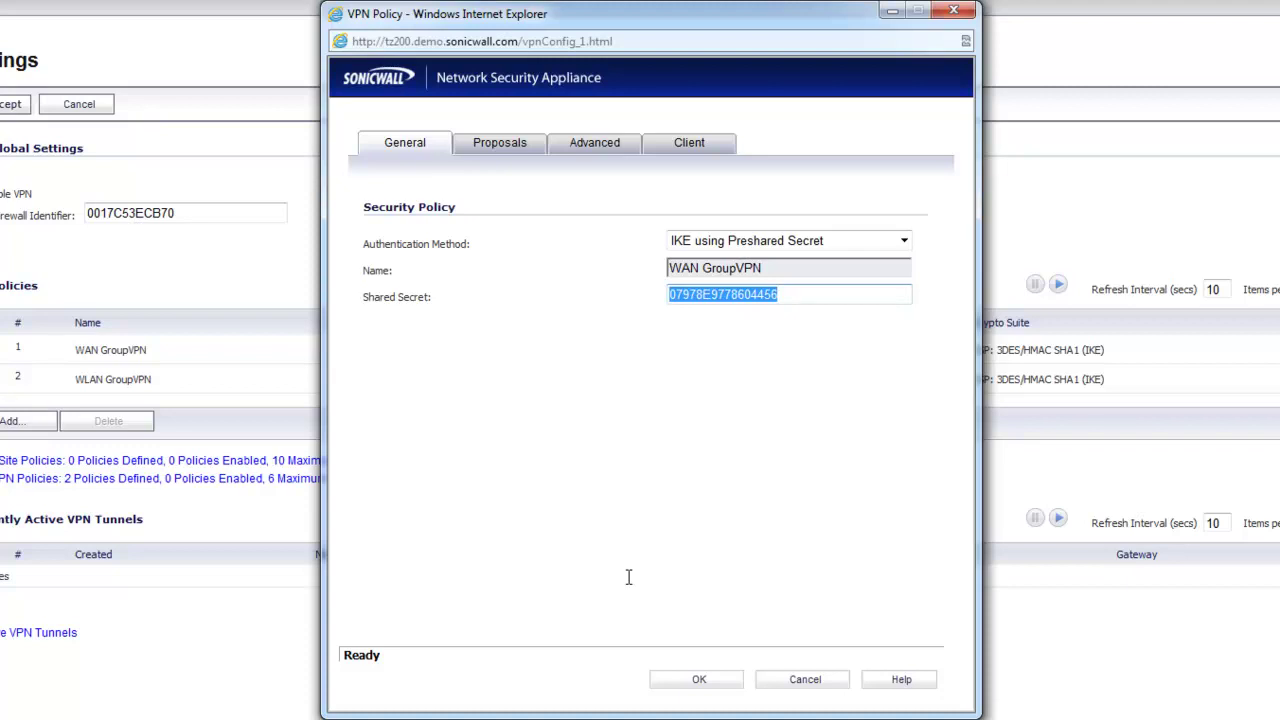
click(628, 577)
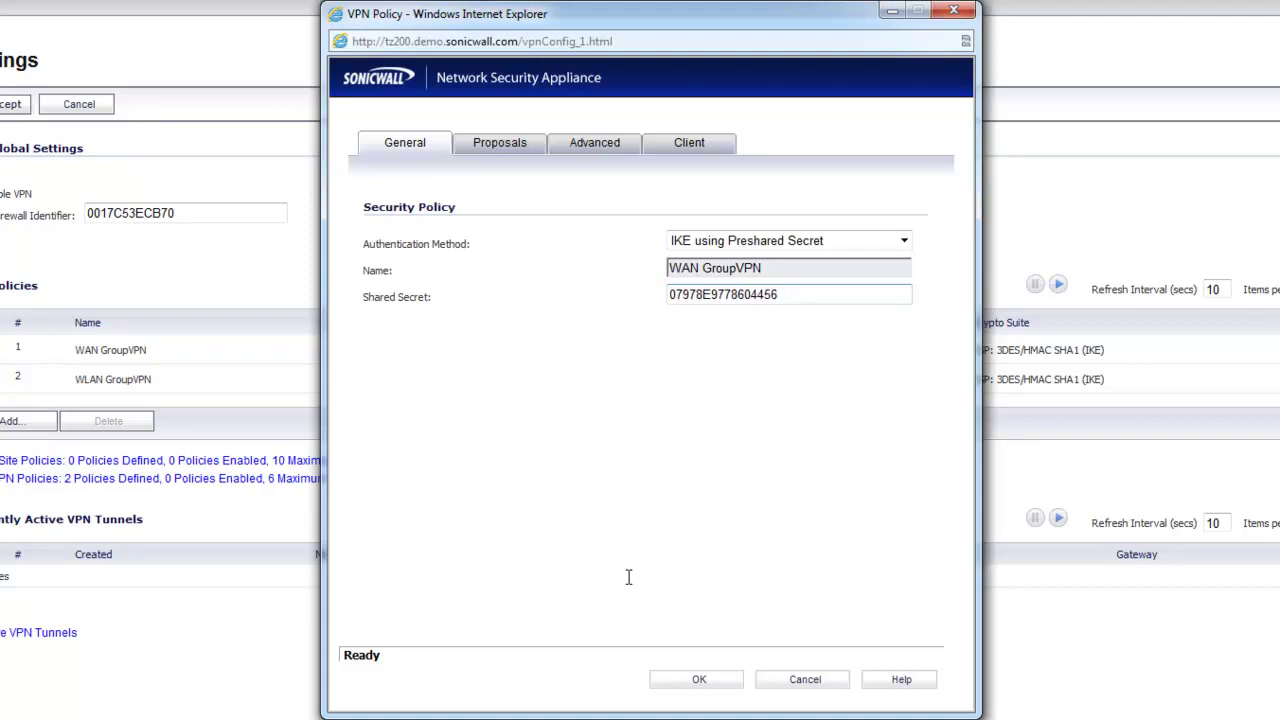
drag(846, 298, 574, 297)
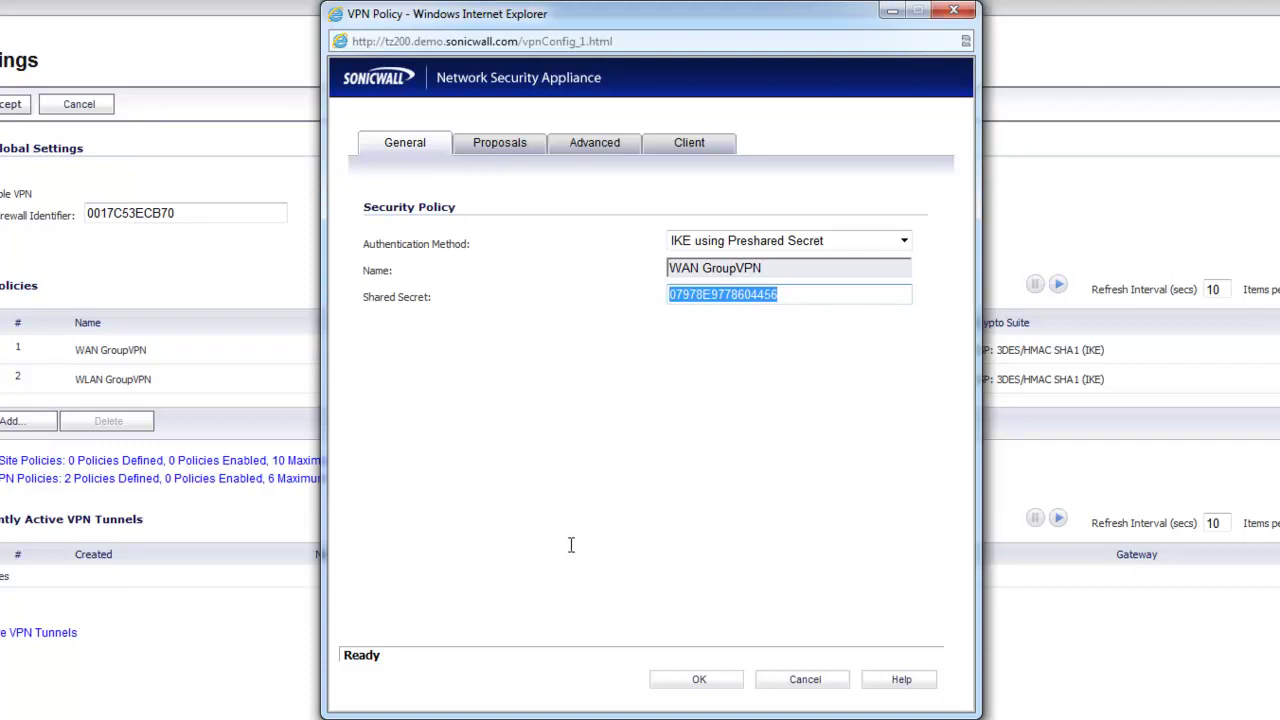
- On the Proposals tab, review the DH Group and Phase 1 encryption options
click(505, 148)
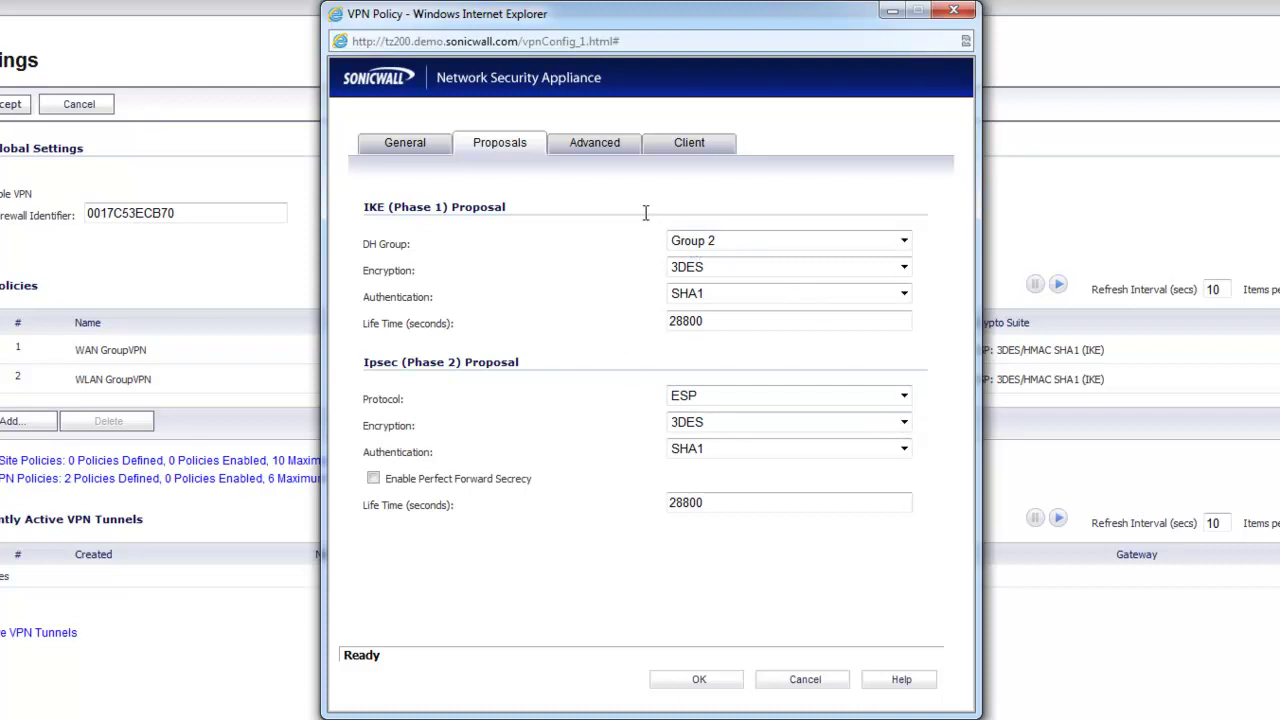
click(708, 240)
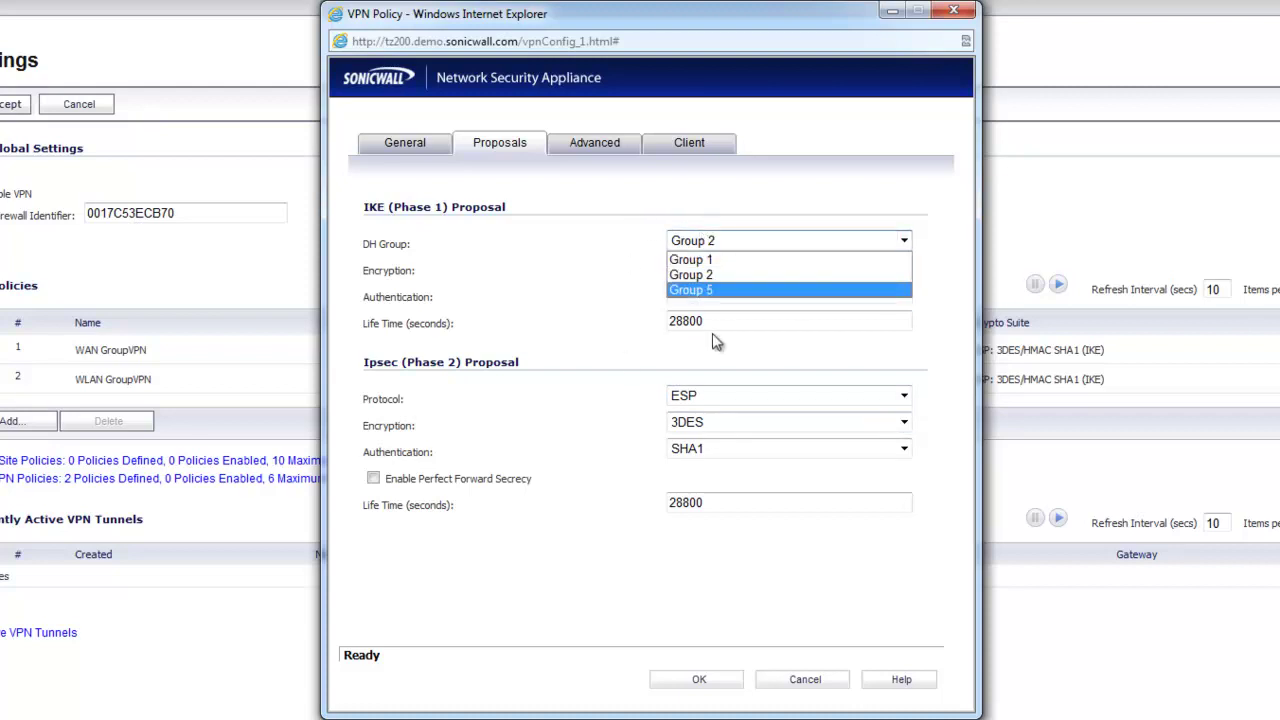
click(612, 312)
click(688, 268)
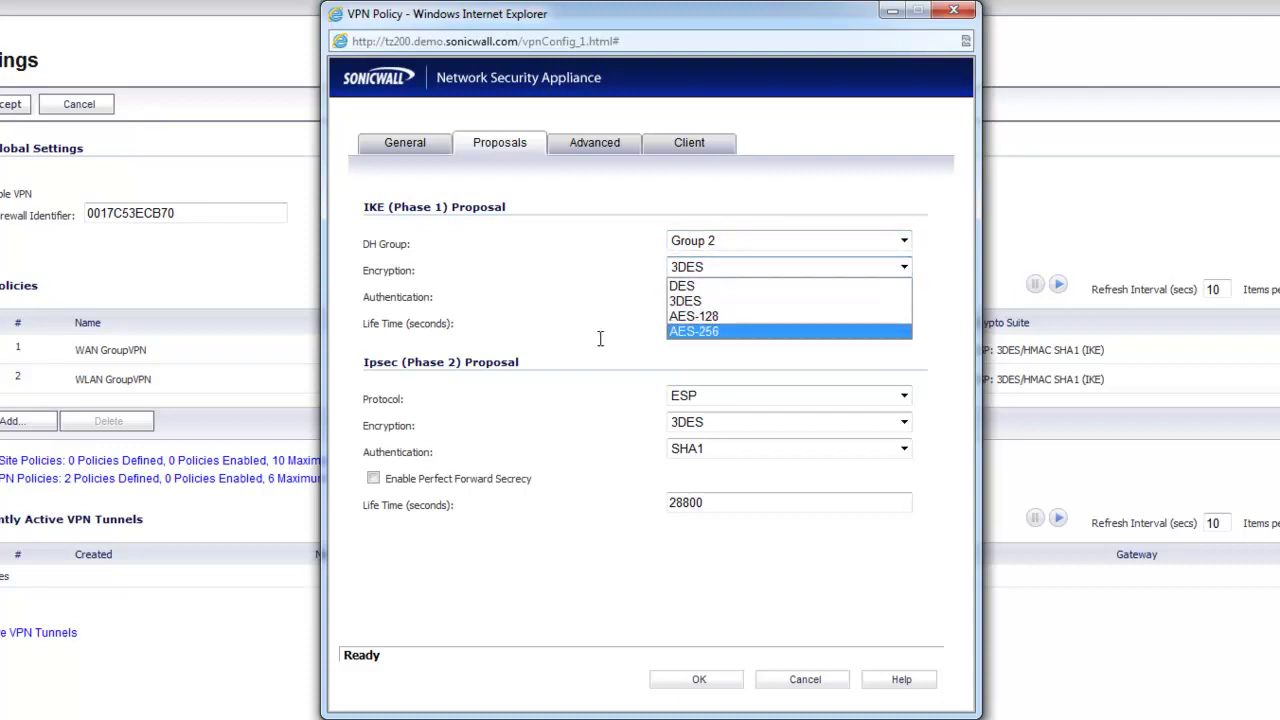
click(677, 300)
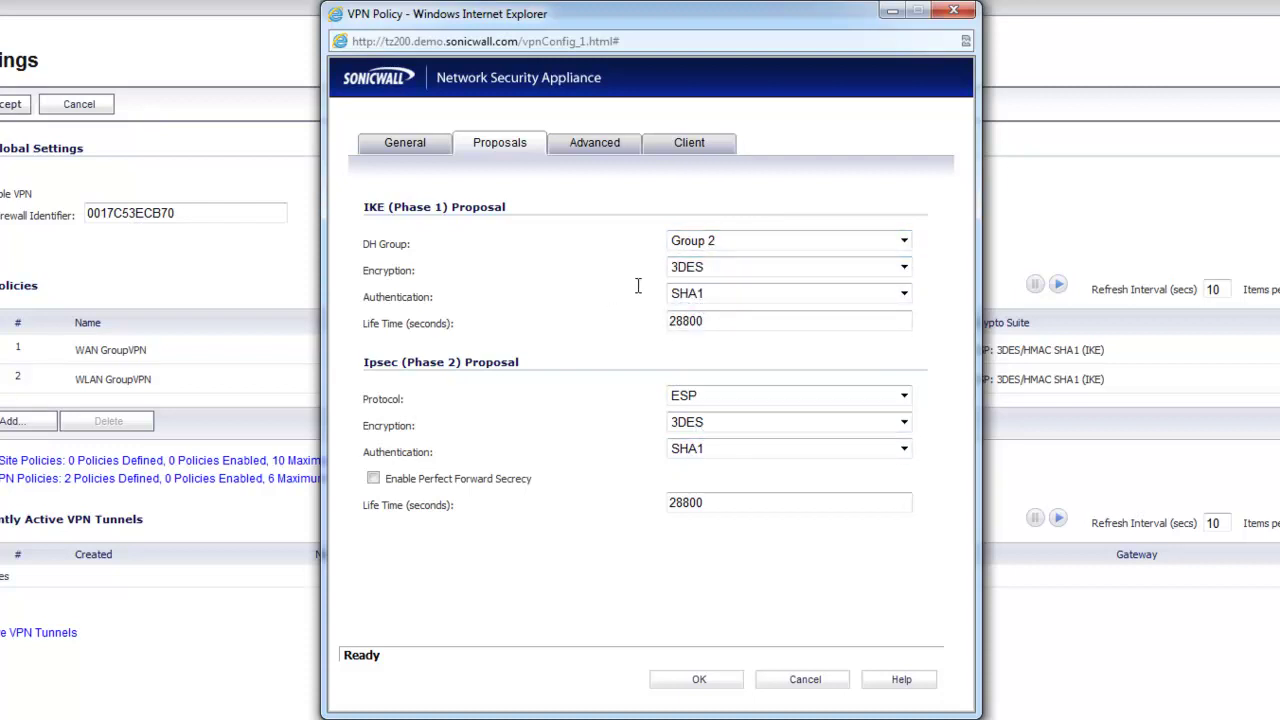
- Set DH Group 5, and AES-256 encryption for Phase 1 and Phase 2
click(707, 246)
click(691, 290)
click(690, 268)
click(693, 331)
click(700, 424)
click(706, 511)
click(615, 471)
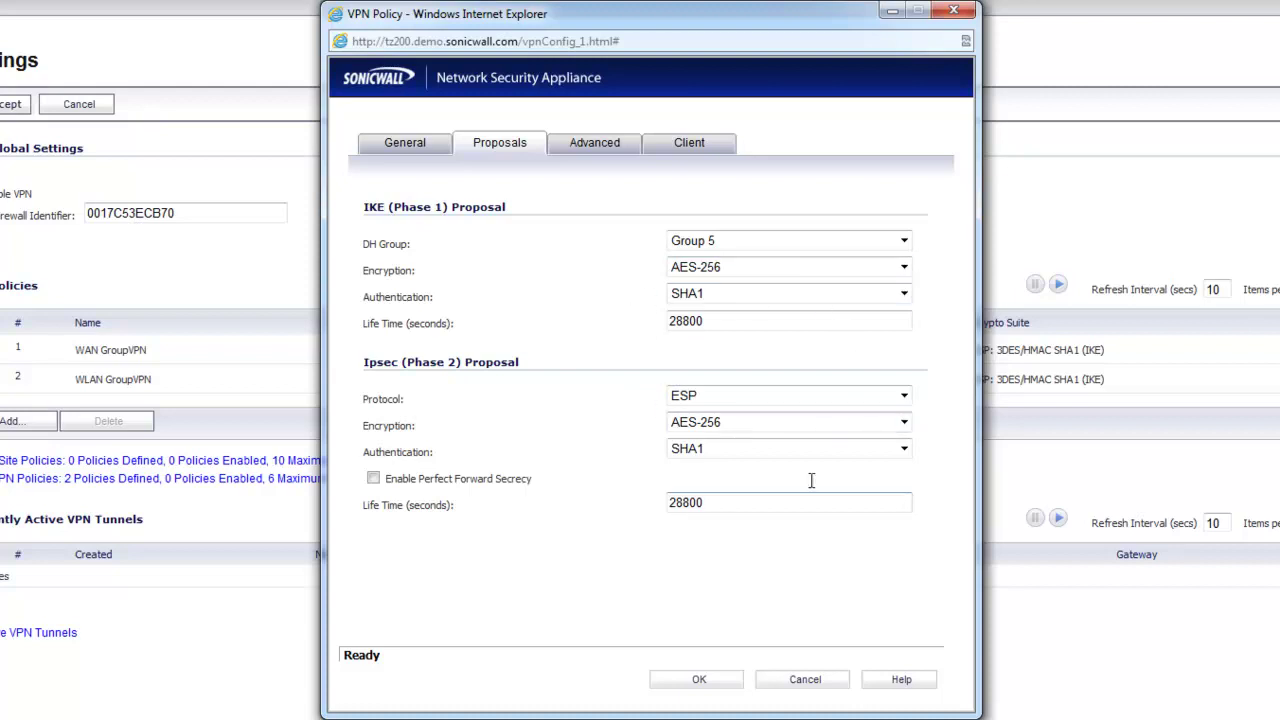
- Point out the 28800-second Phase 1 and Phase 2 life times
double_click(703, 326)
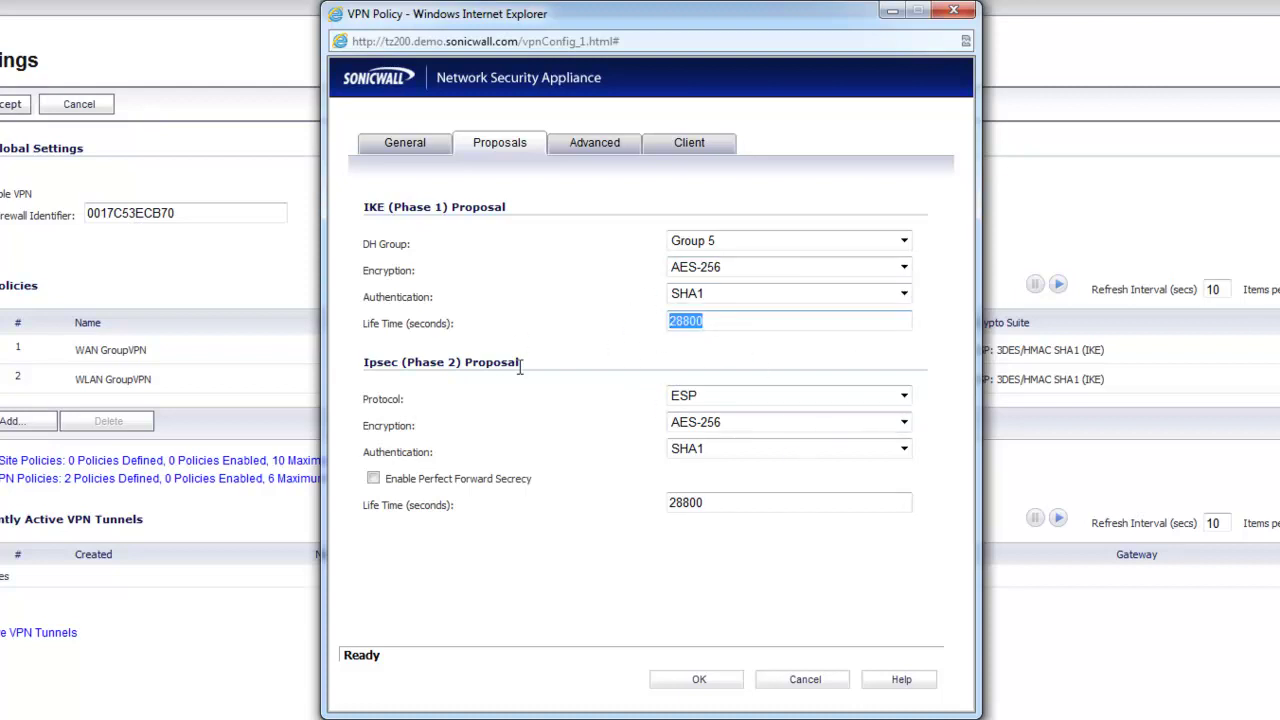
double_click(726, 502)
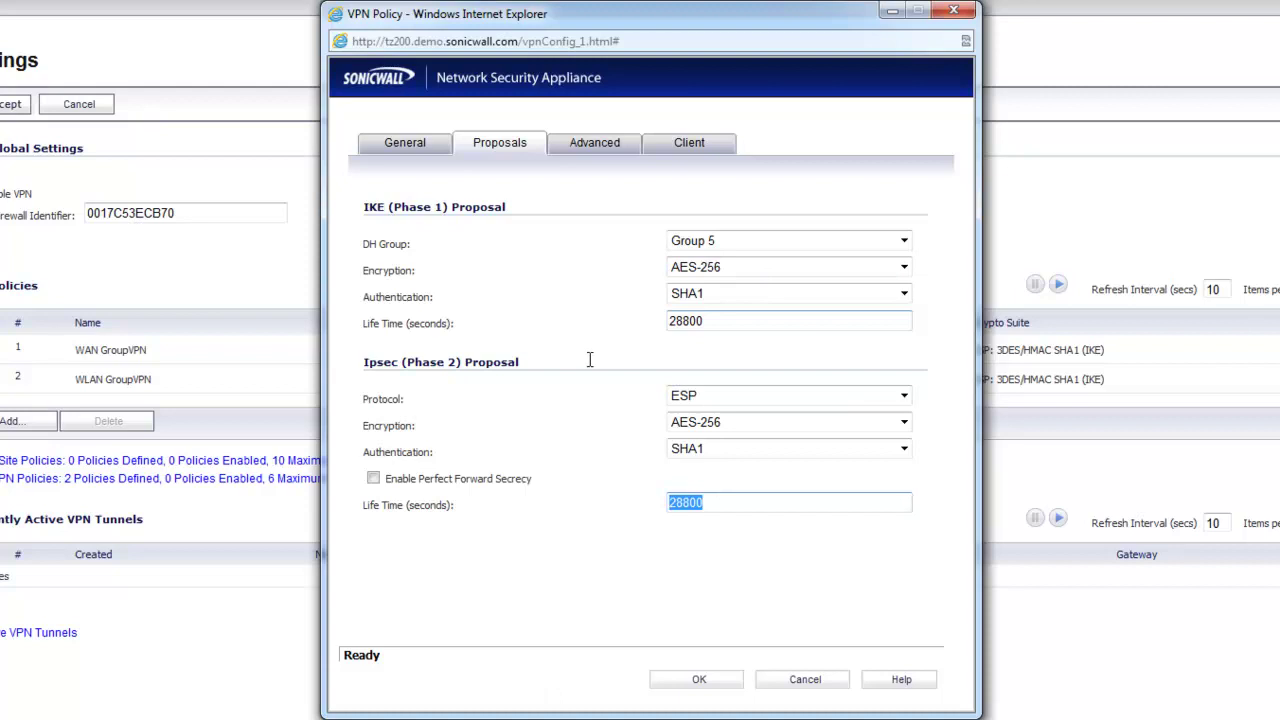
click(596, 470)
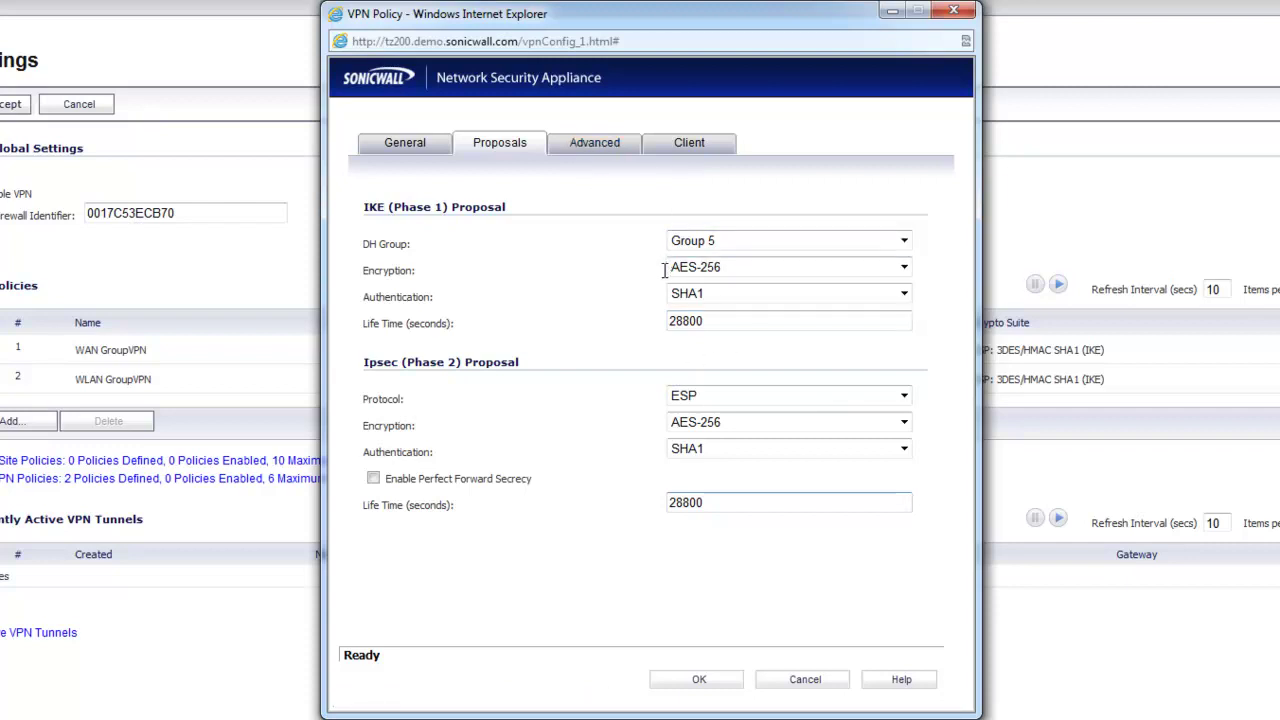
- On the Advanced tab, tick Enable Windows Networking (NetBIOS) Broadcast and highlight it
click(593, 146)
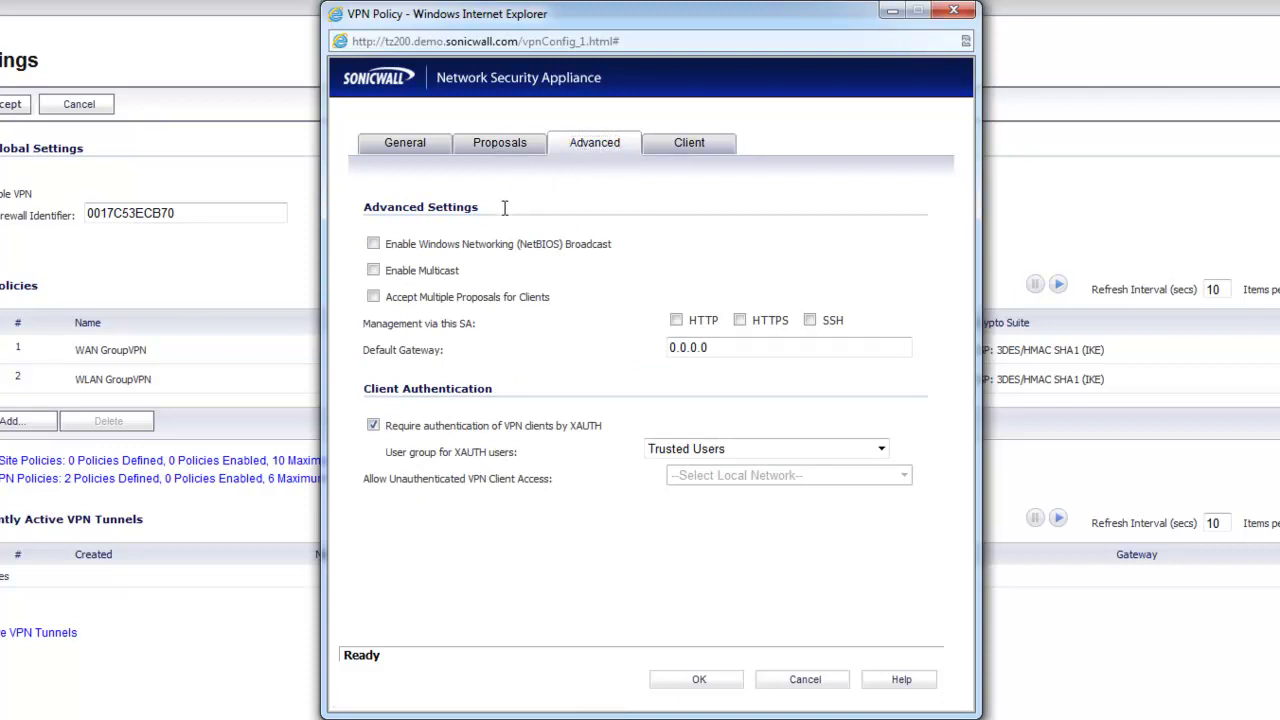
click(373, 245)
drag(419, 250, 612, 248)
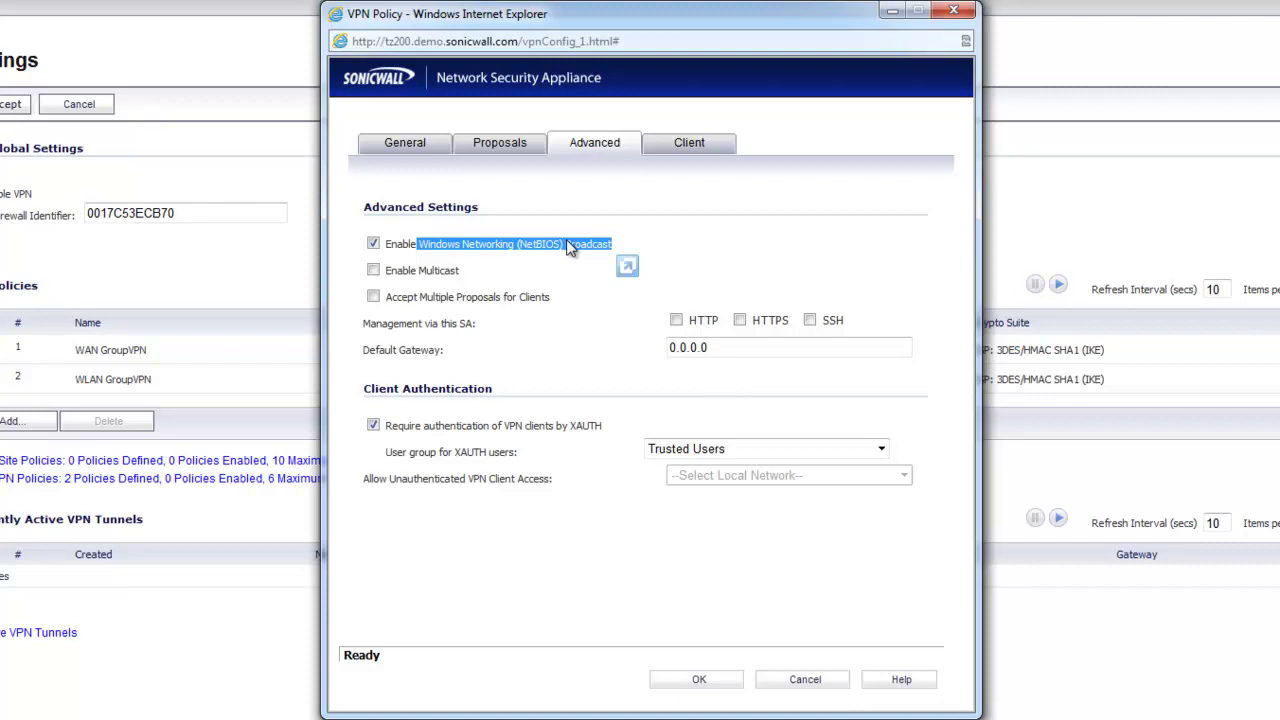
click(633, 239)
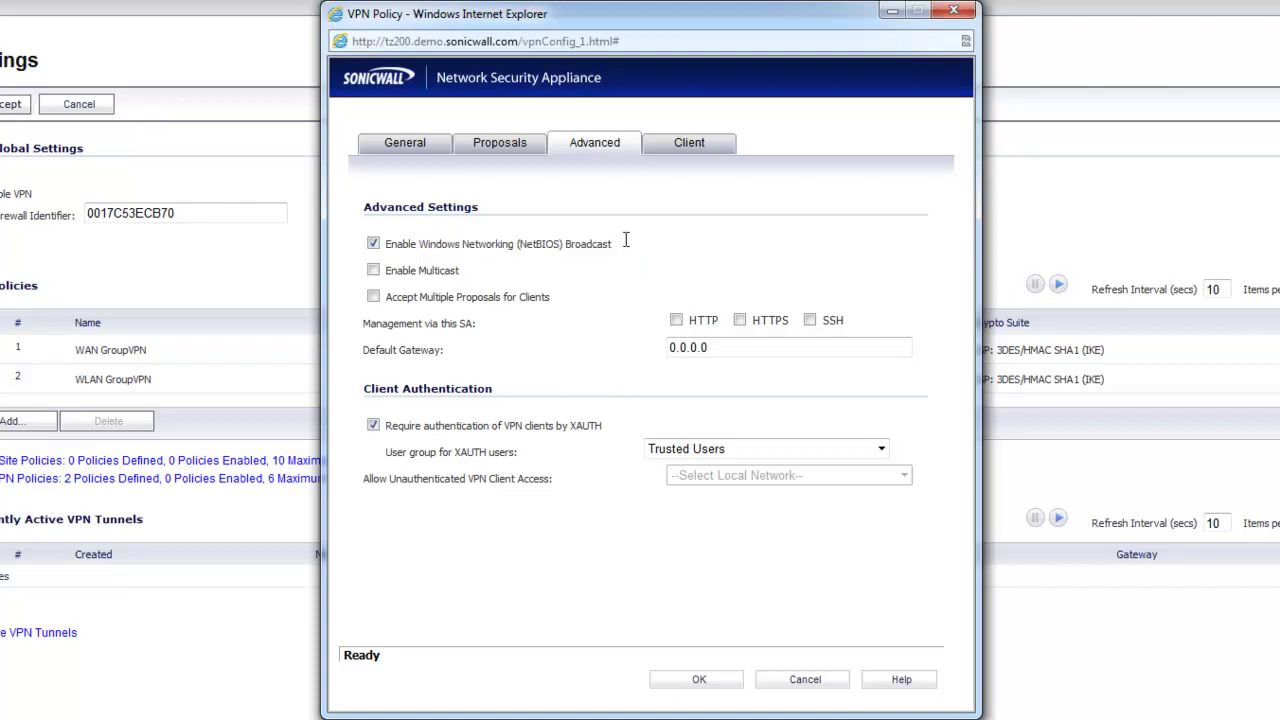
drag(475, 278, 400, 263)
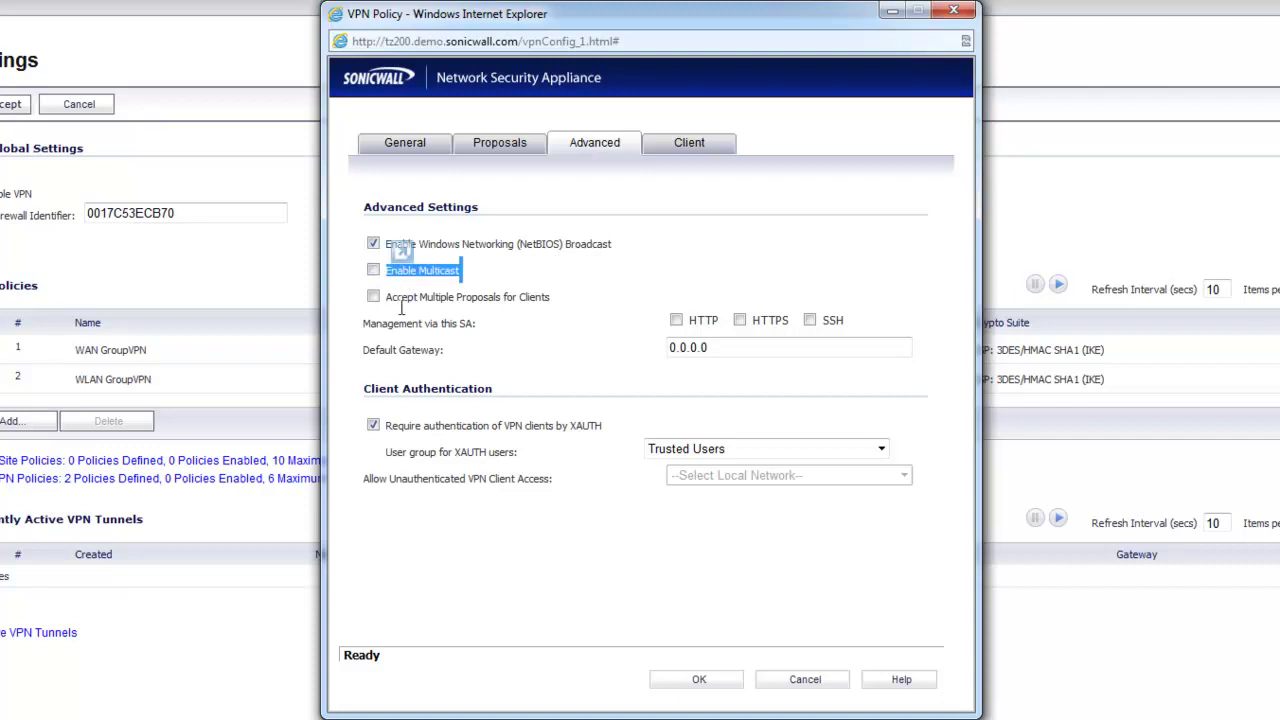
click(400, 268)
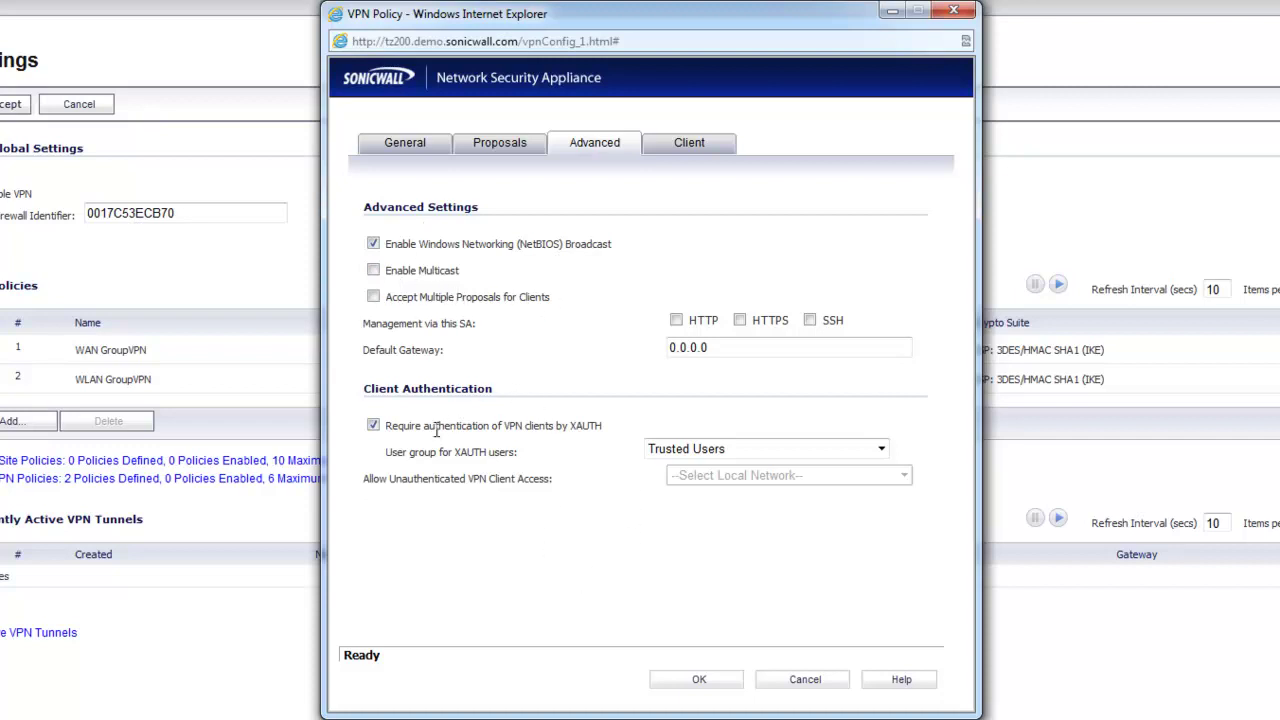
drag(445, 428, 605, 426)
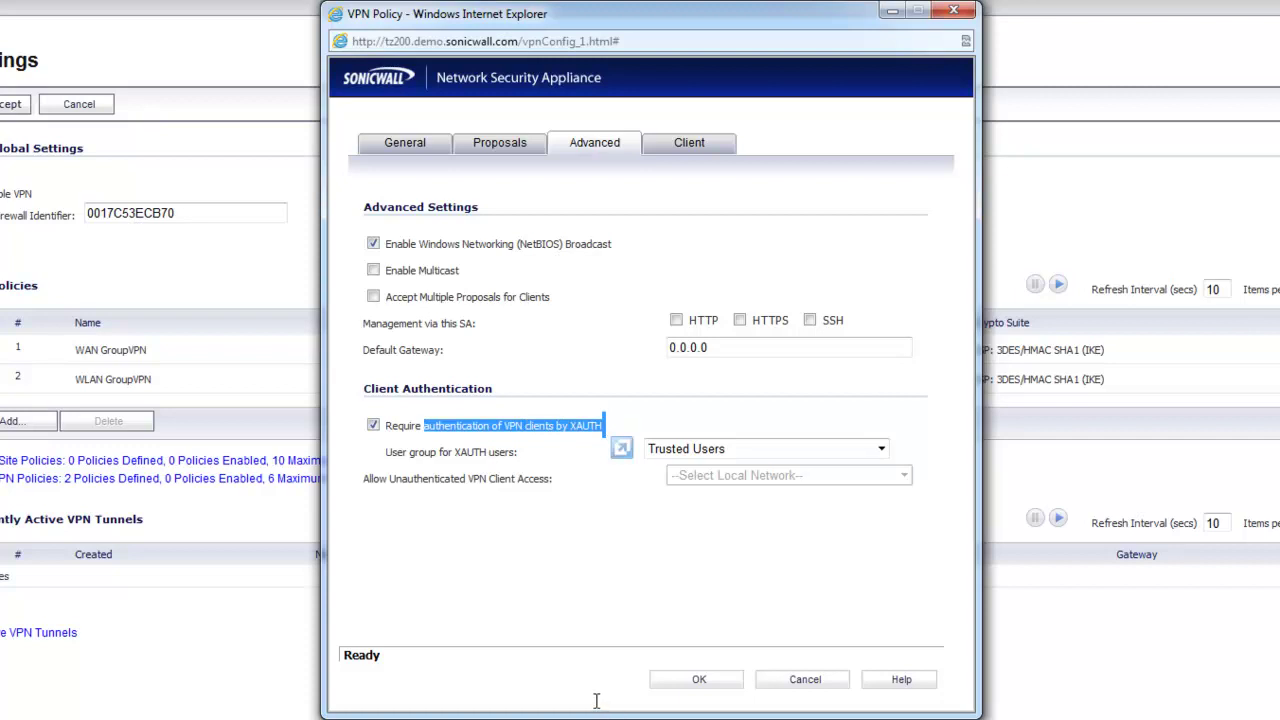
click(550, 543)
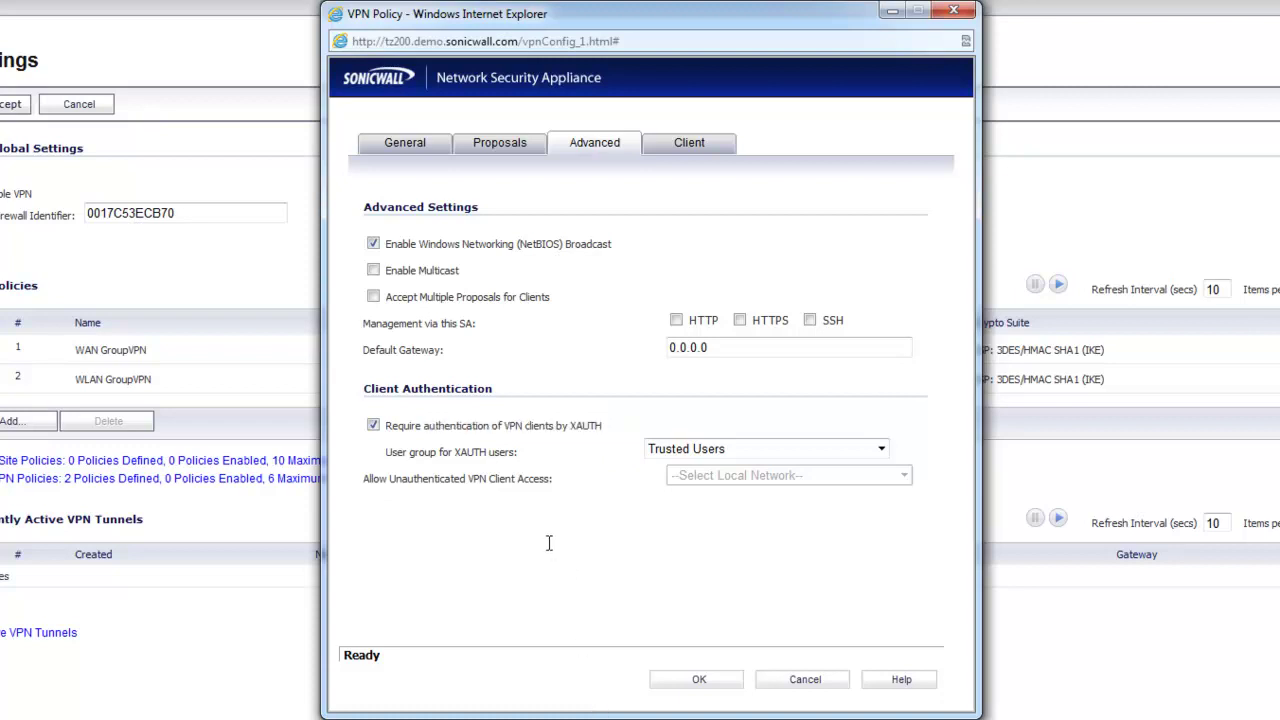
click(373, 425)
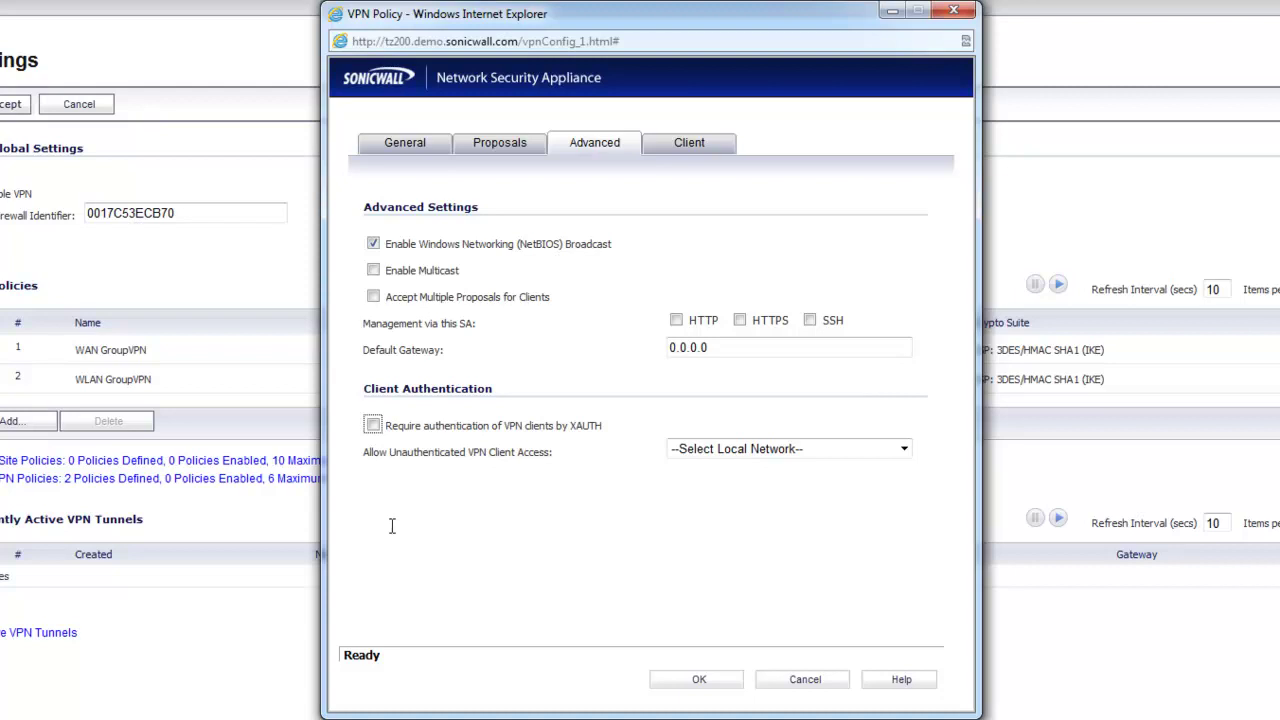
click(373, 425)
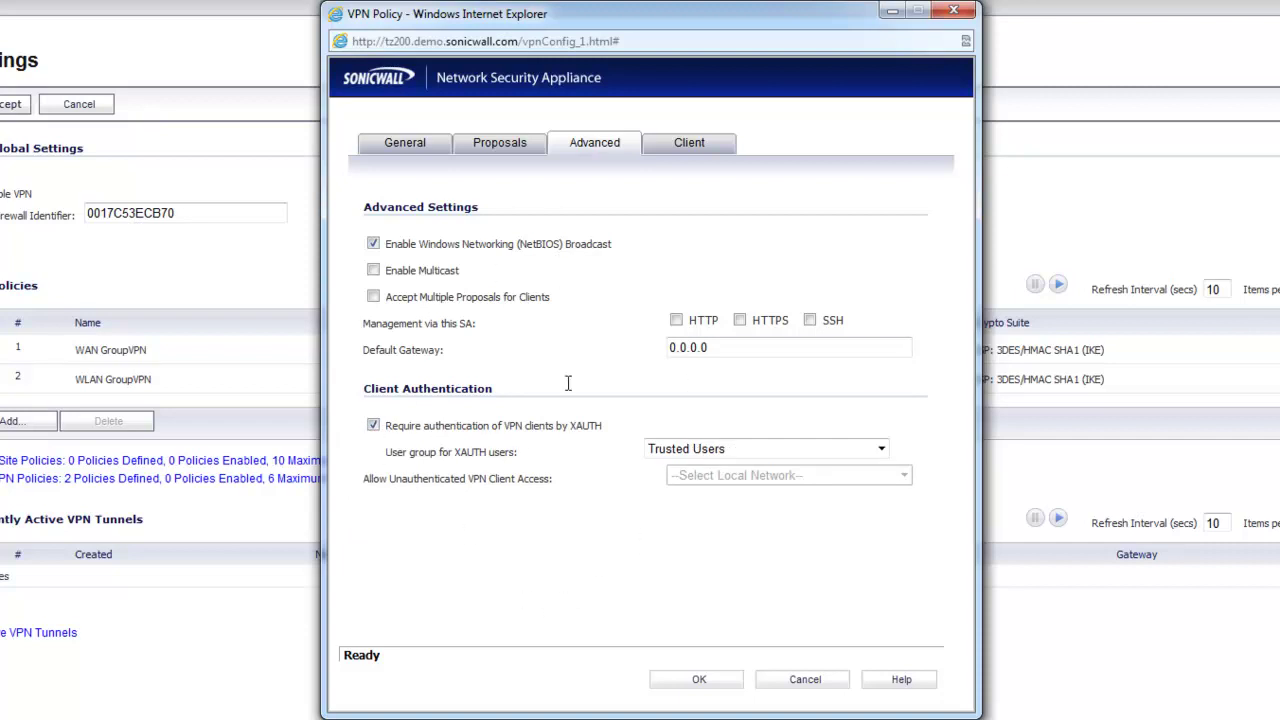
click(696, 448)
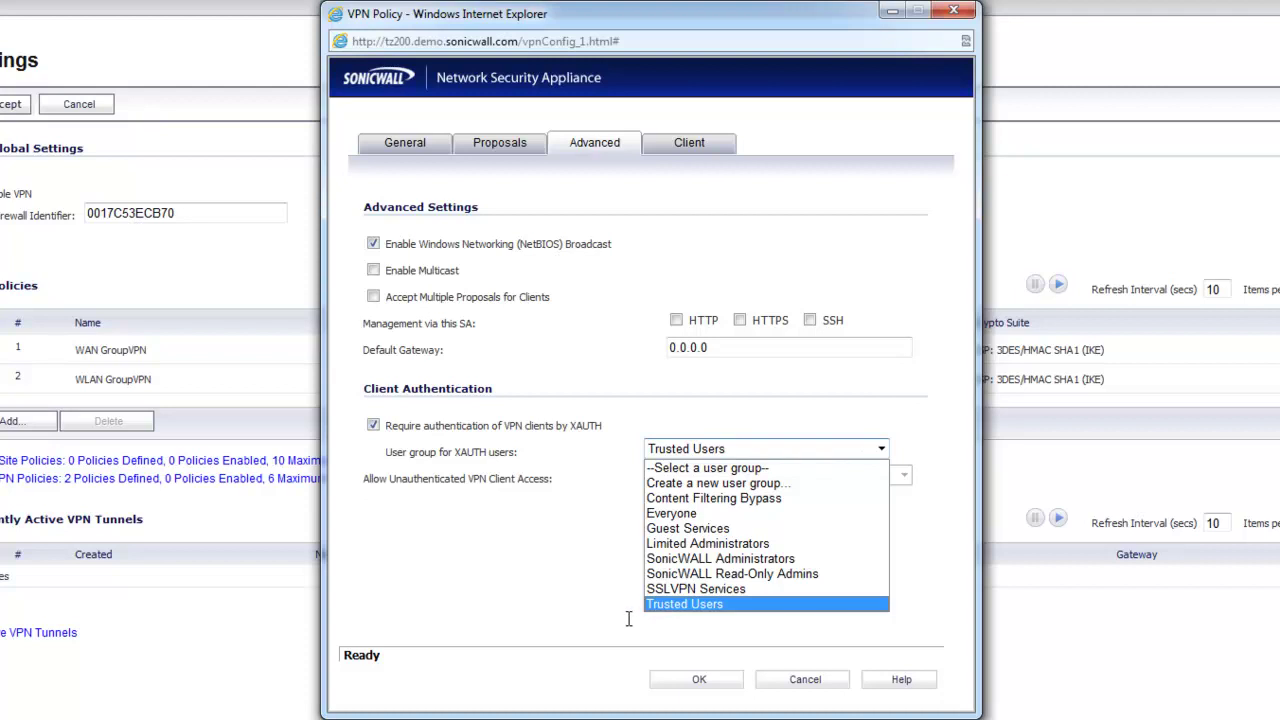
click(574, 594)
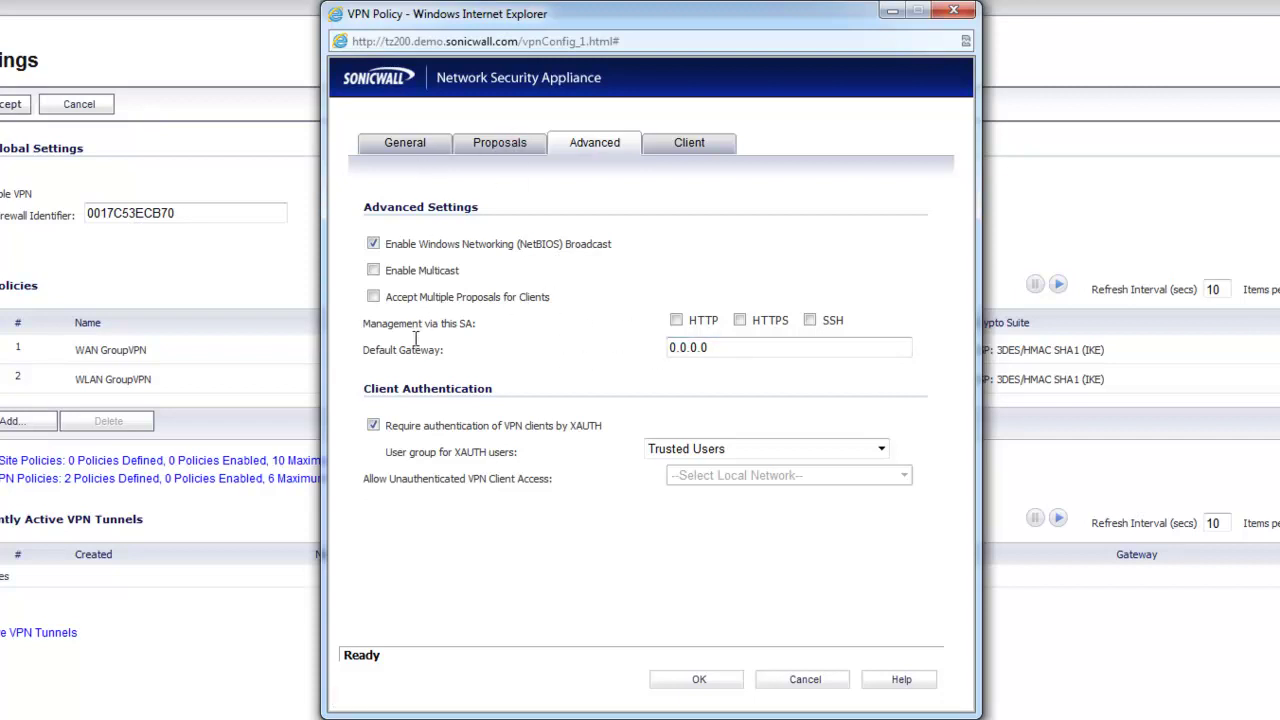
- Highlight the 'Management via this SA' row
drag(366, 323, 848, 326)
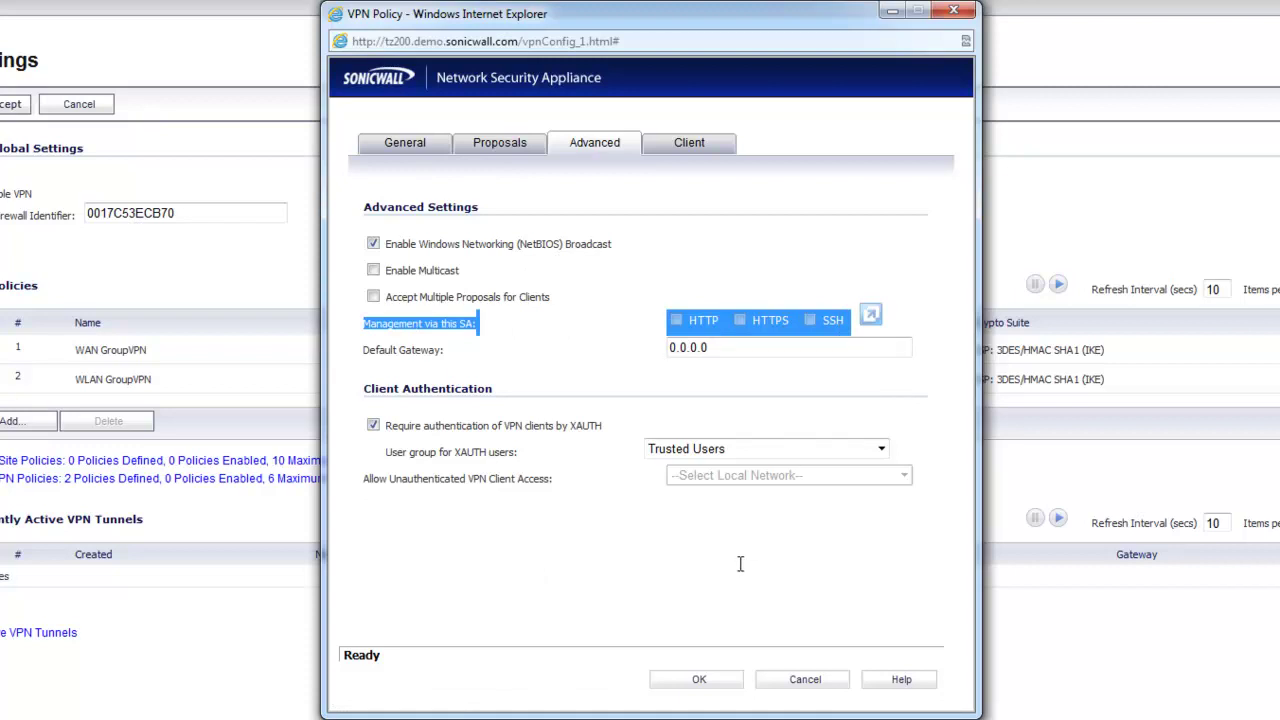
click(562, 567)
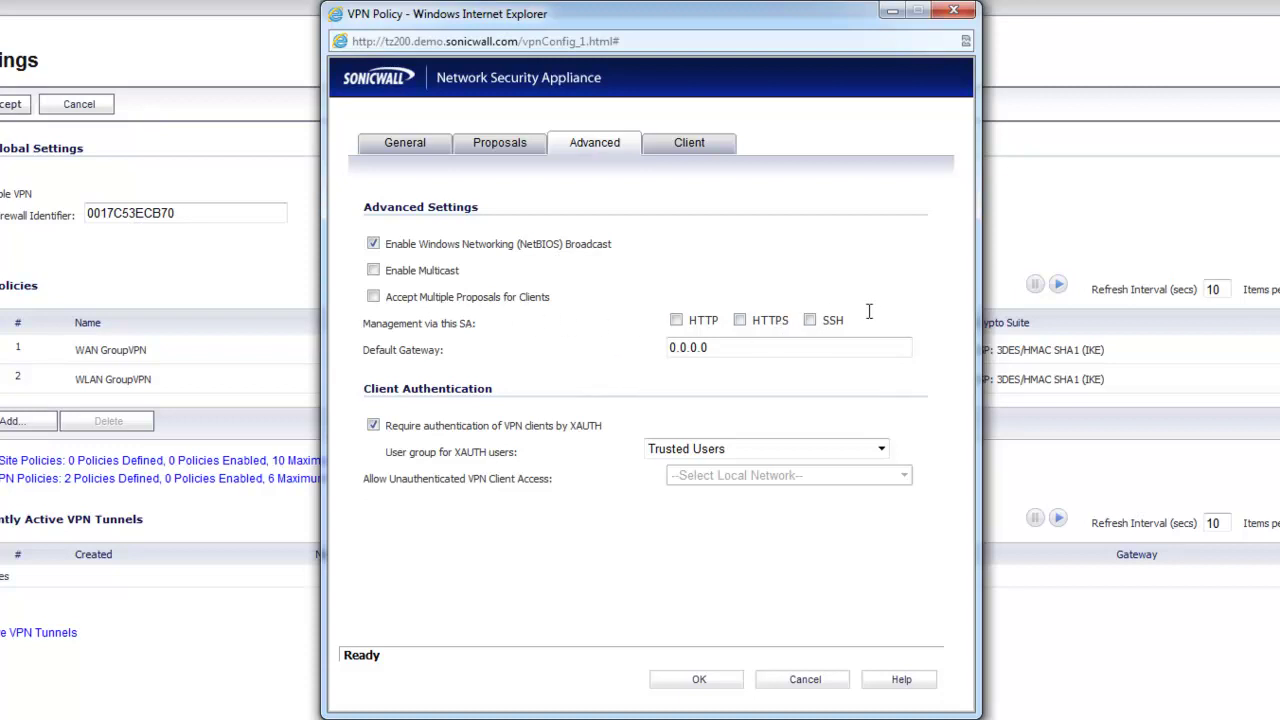
drag(414, 325, 847, 327)
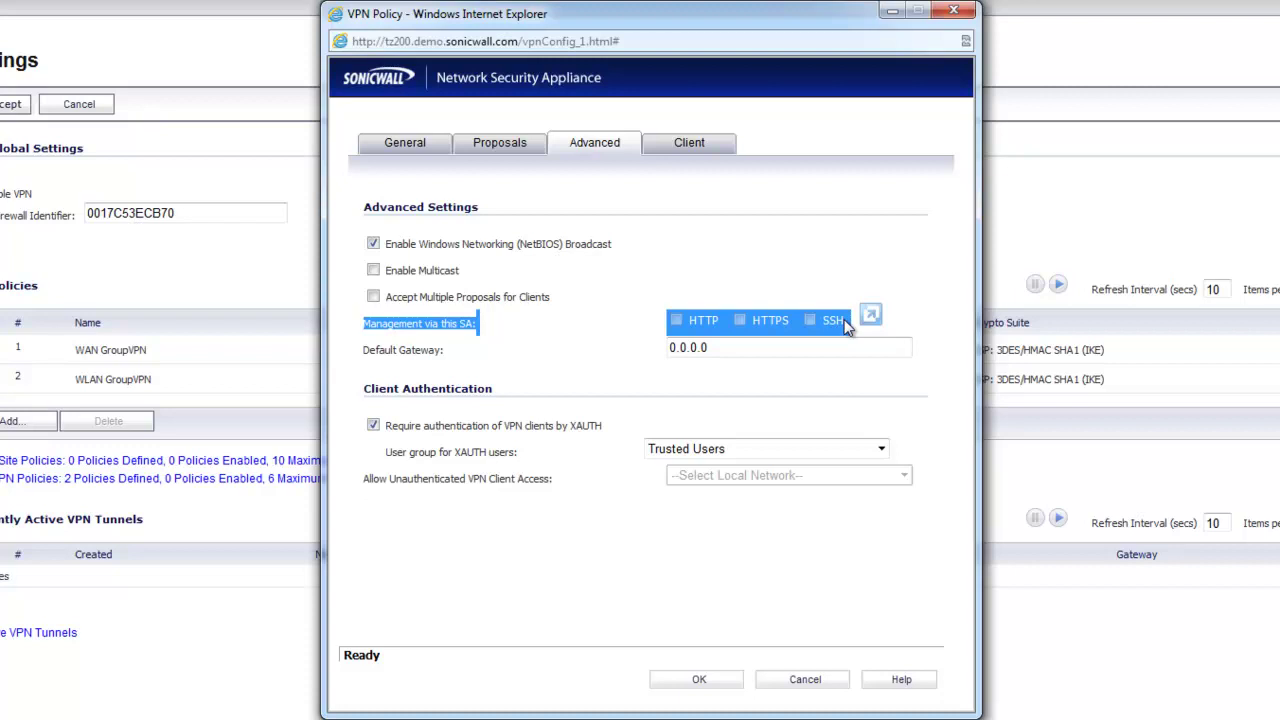
click(763, 283)
- Allow HTTPS, SSH and HTTP management via this SA
click(739, 320)
click(810, 320)
click(676, 320)
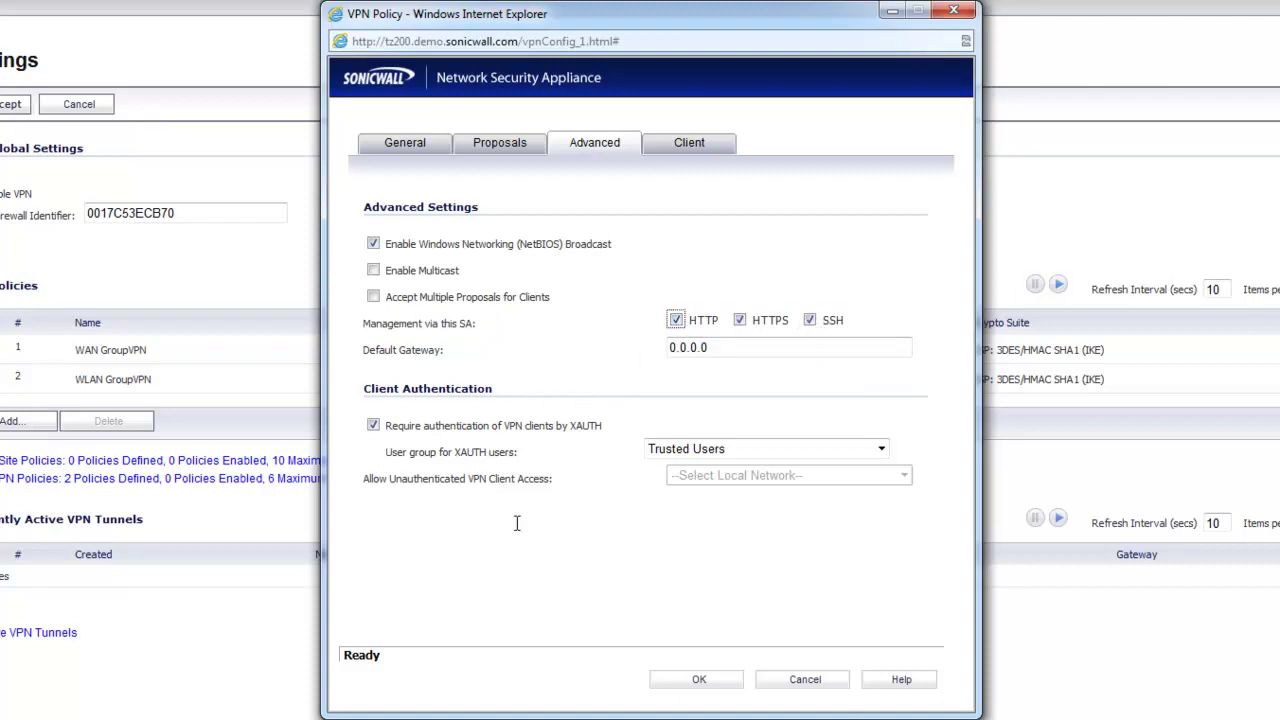
click(550, 463)
- On the Client tab, set Cache XAUTH User Name and Password on Client to Always
click(686, 150)
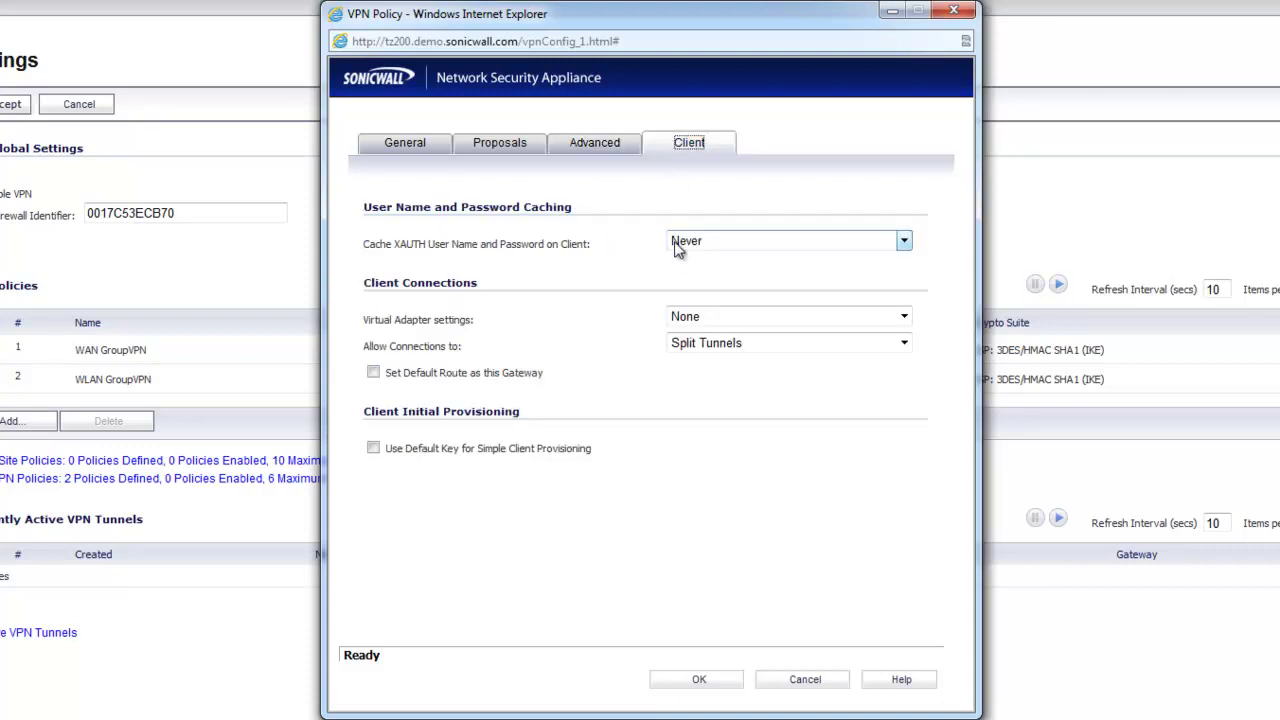
click(640, 186)
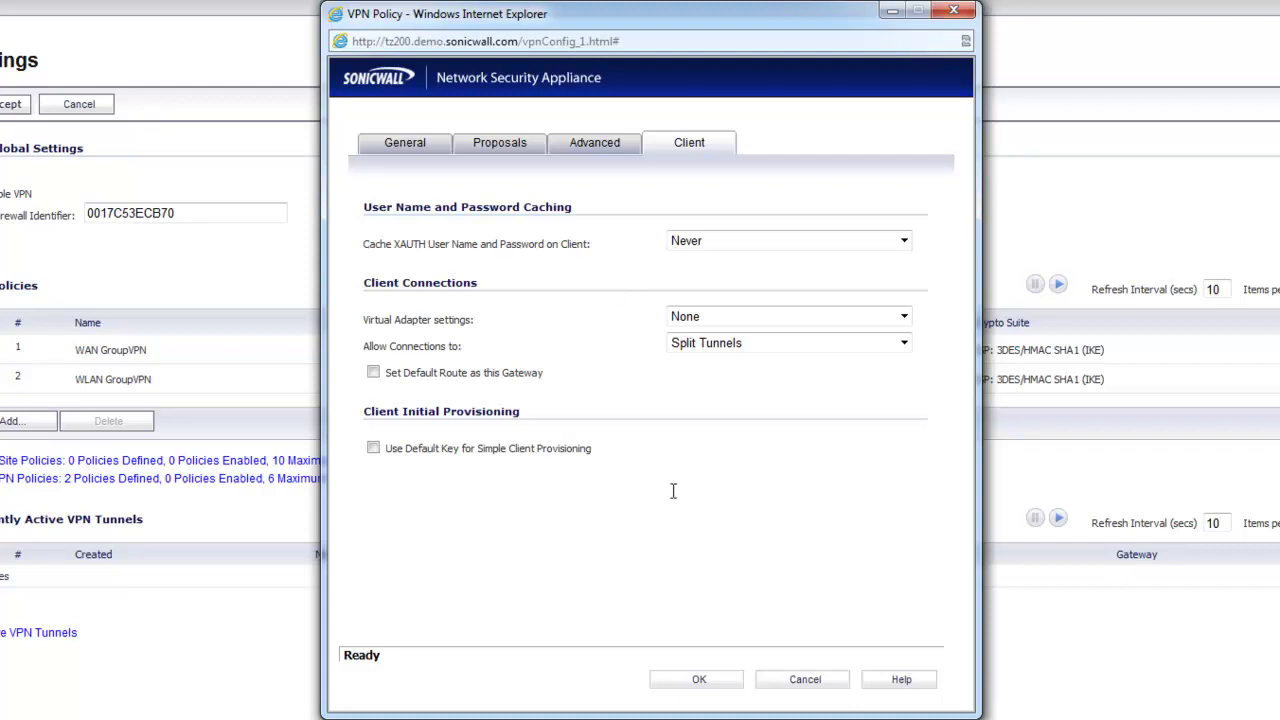
click(703, 240)
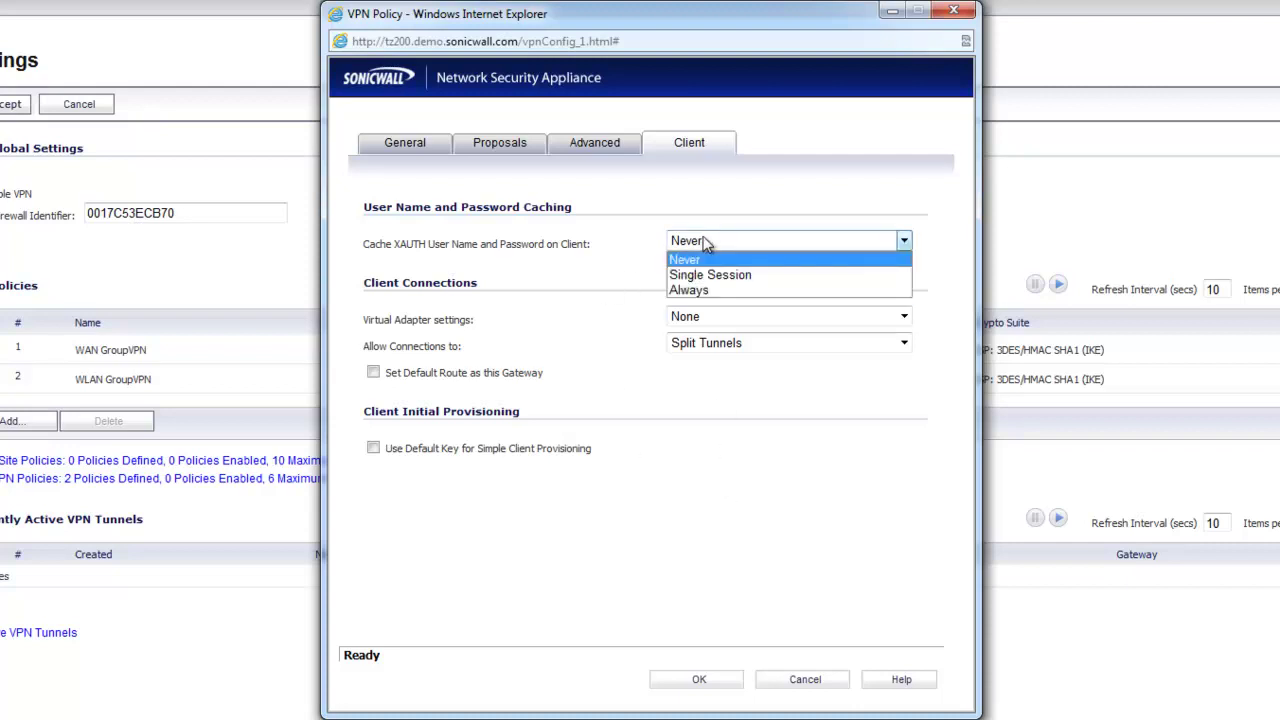
click(697, 290)
click(643, 537)
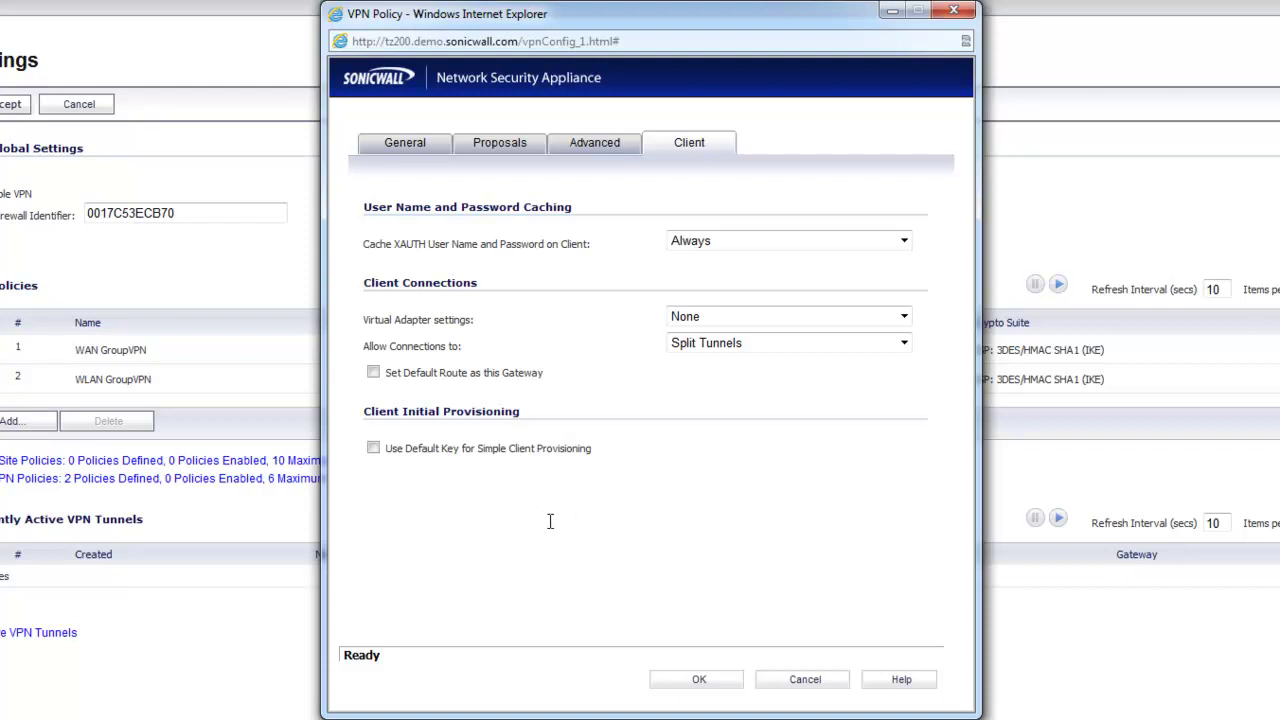
click(690, 245)
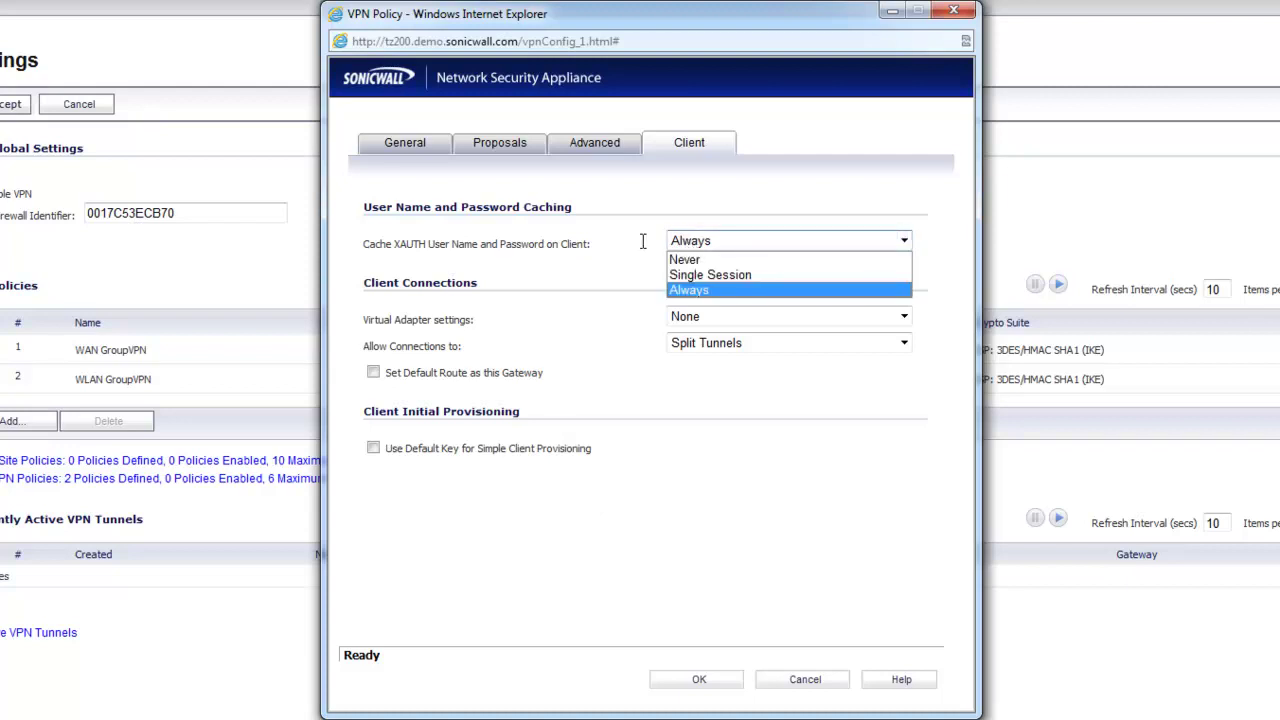
click(612, 238)
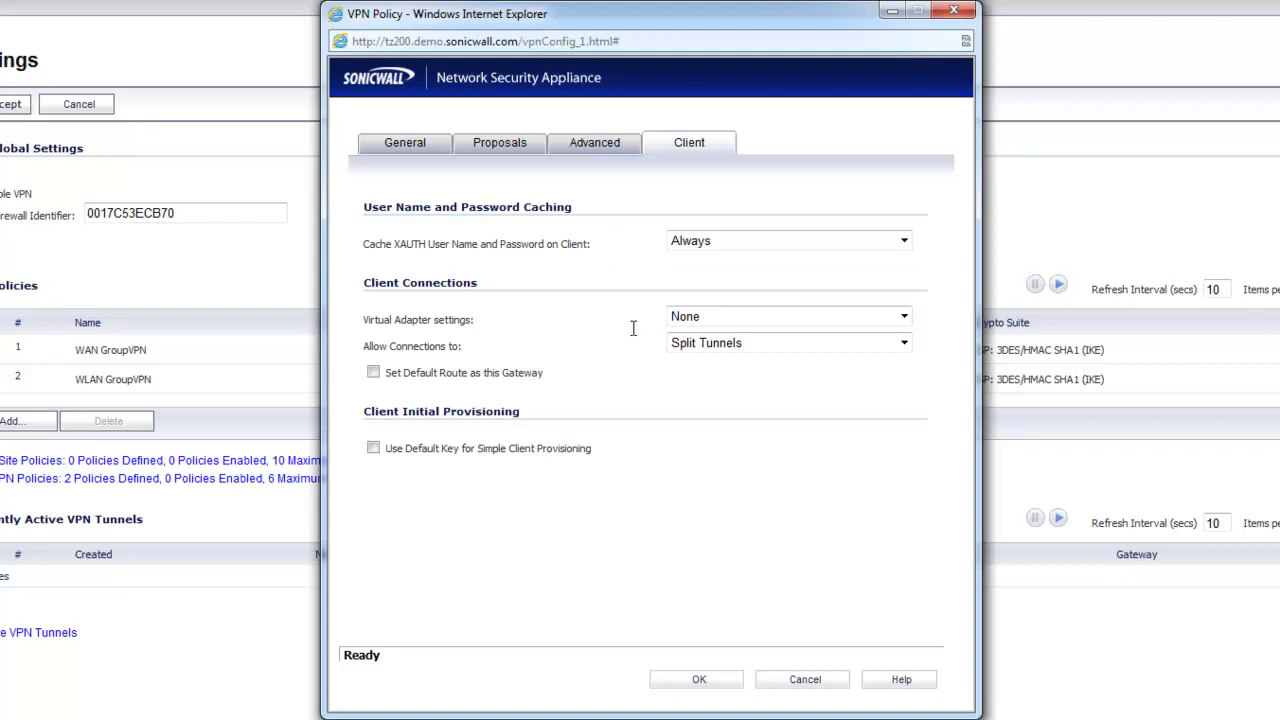
- Check the Allow Connections to (Split Tunnels) and Virtual Adapter (None) dropdown choices
click(677, 346)
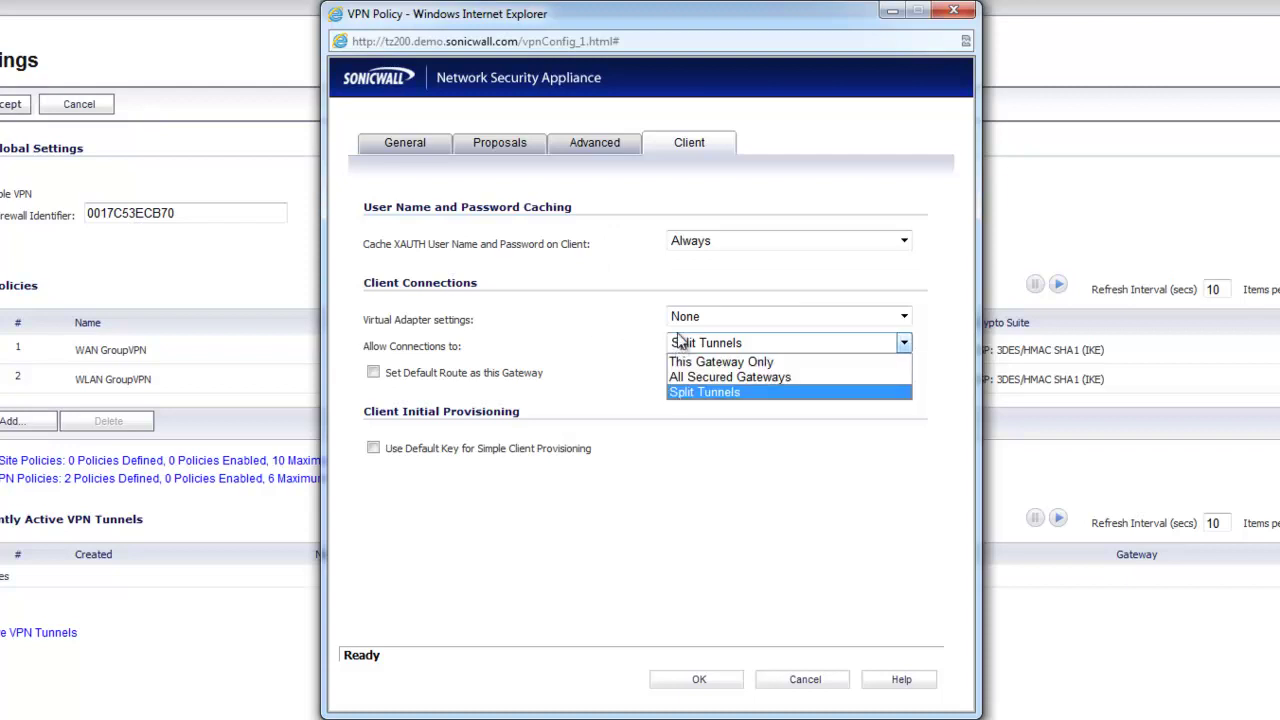
click(676, 320)
click(686, 320)
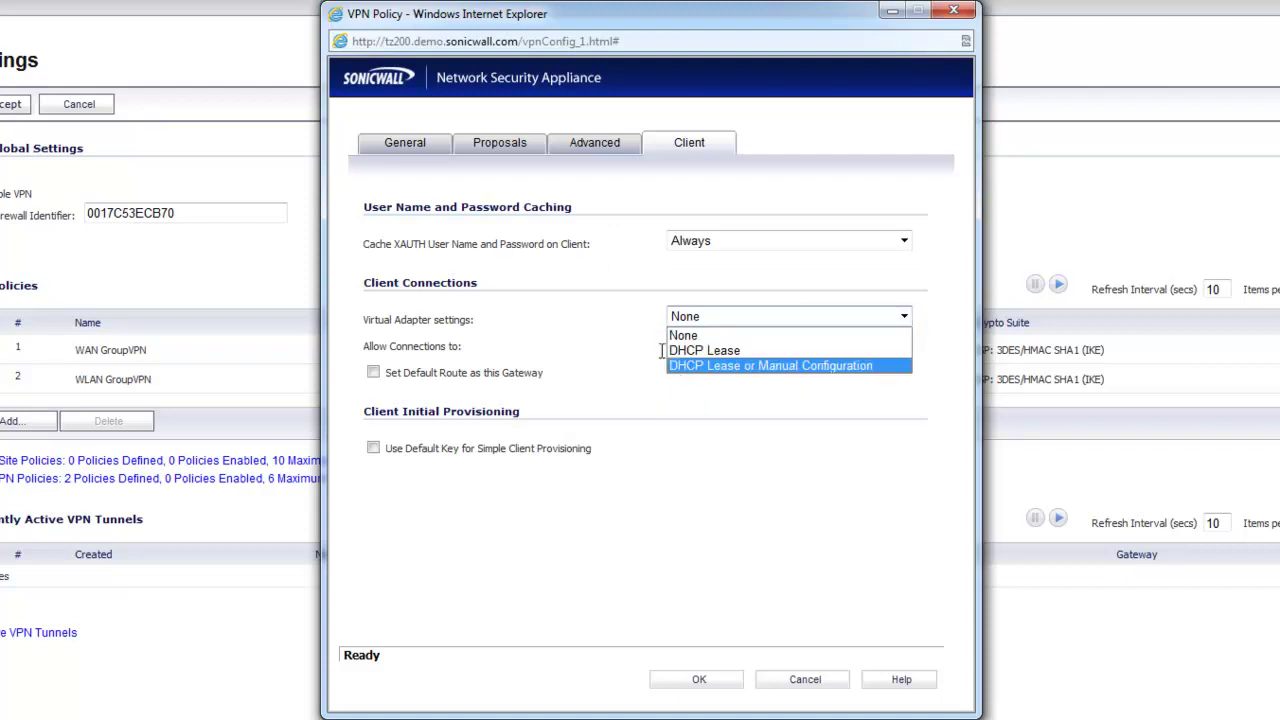
click(692, 346)
click(694, 346)
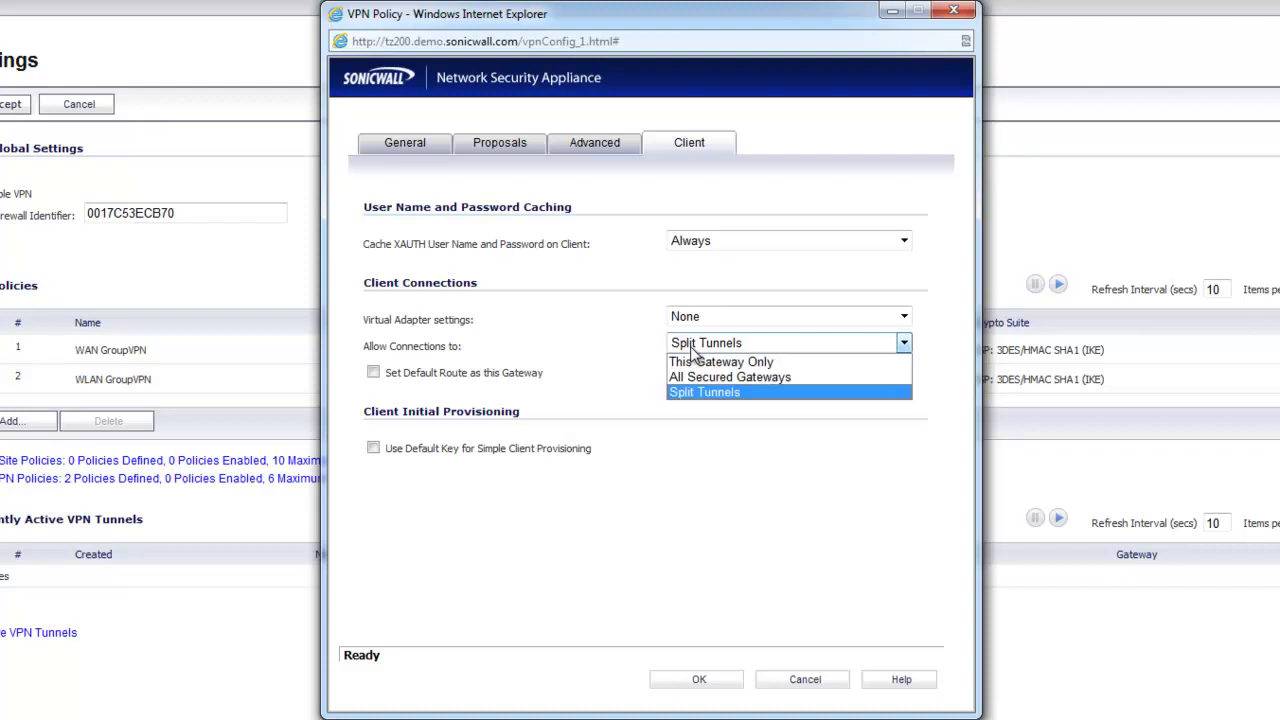
click(634, 340)
click(630, 330)
click(623, 327)
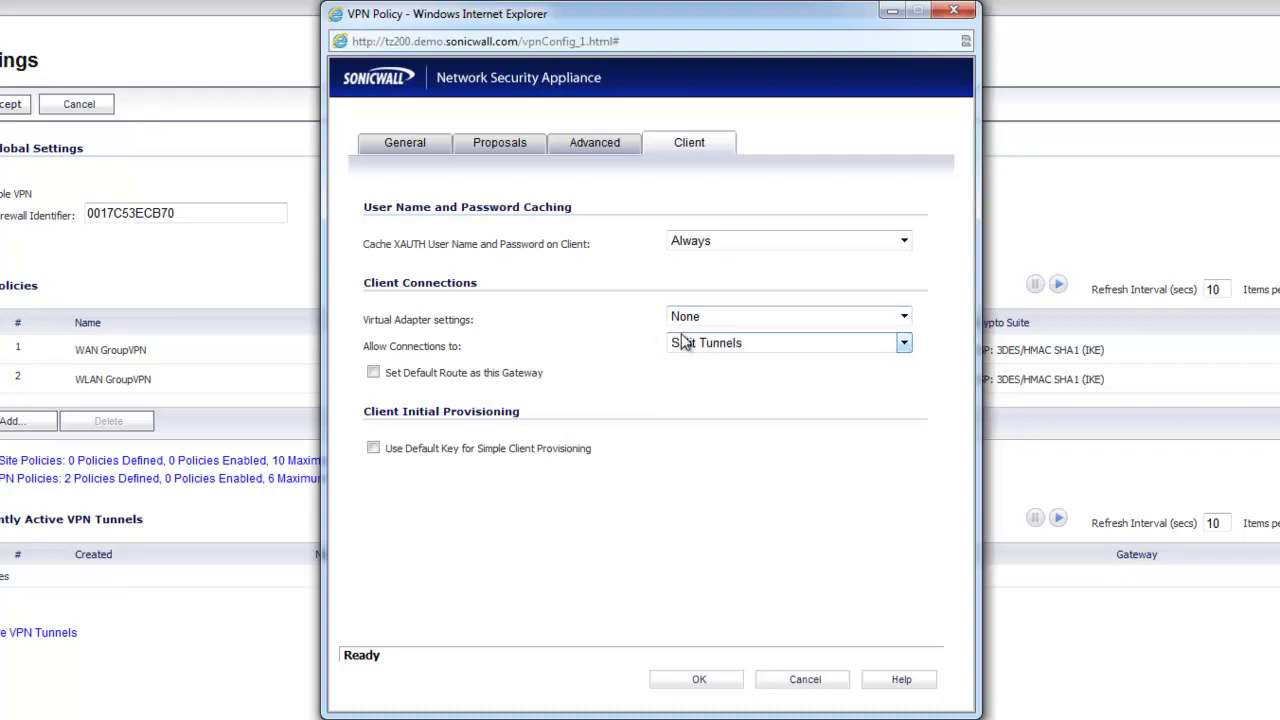
click(698, 346)
click(591, 349)
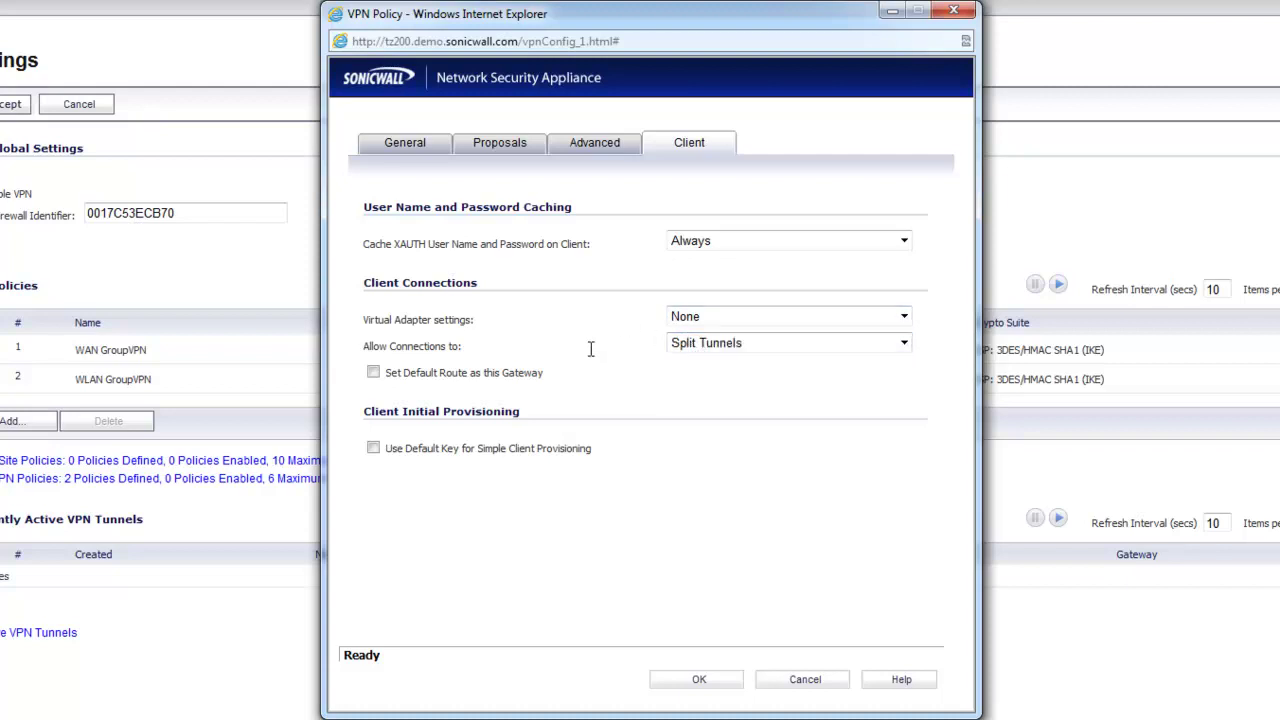
click(716, 318)
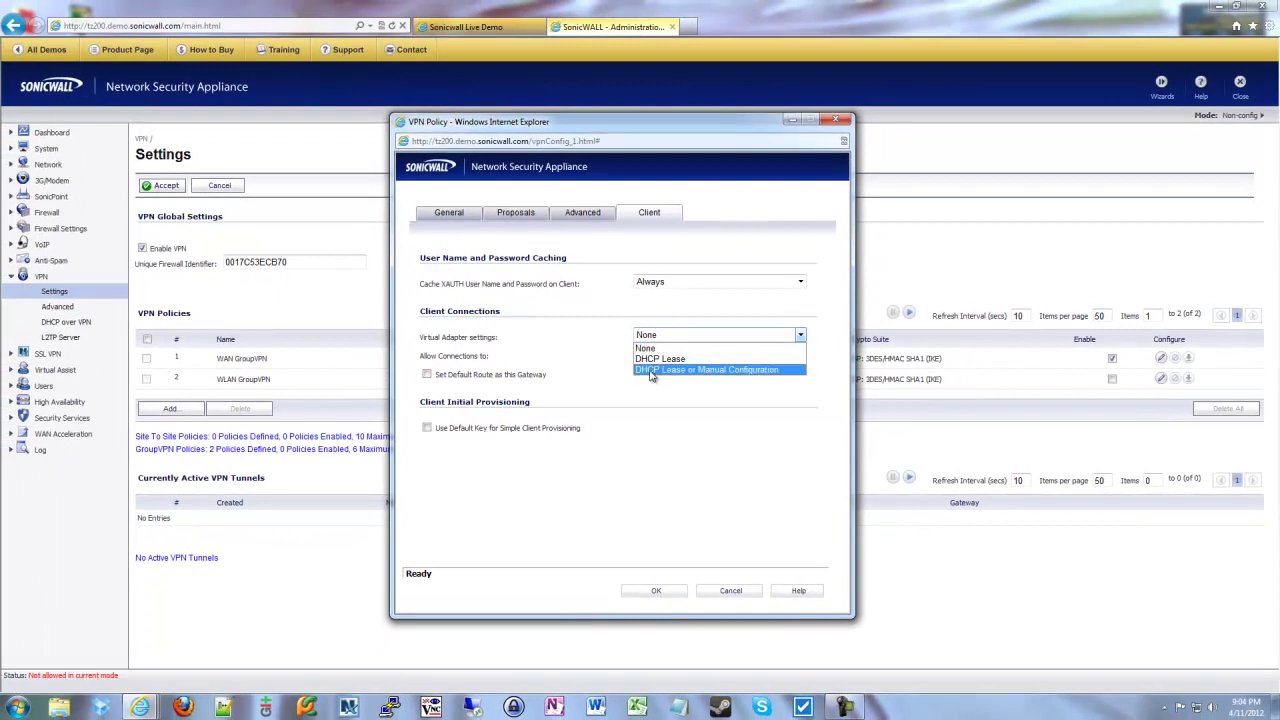
- Set Virtual Adapter settings to DHCP Lease or Manual Configuration
click(652, 370)
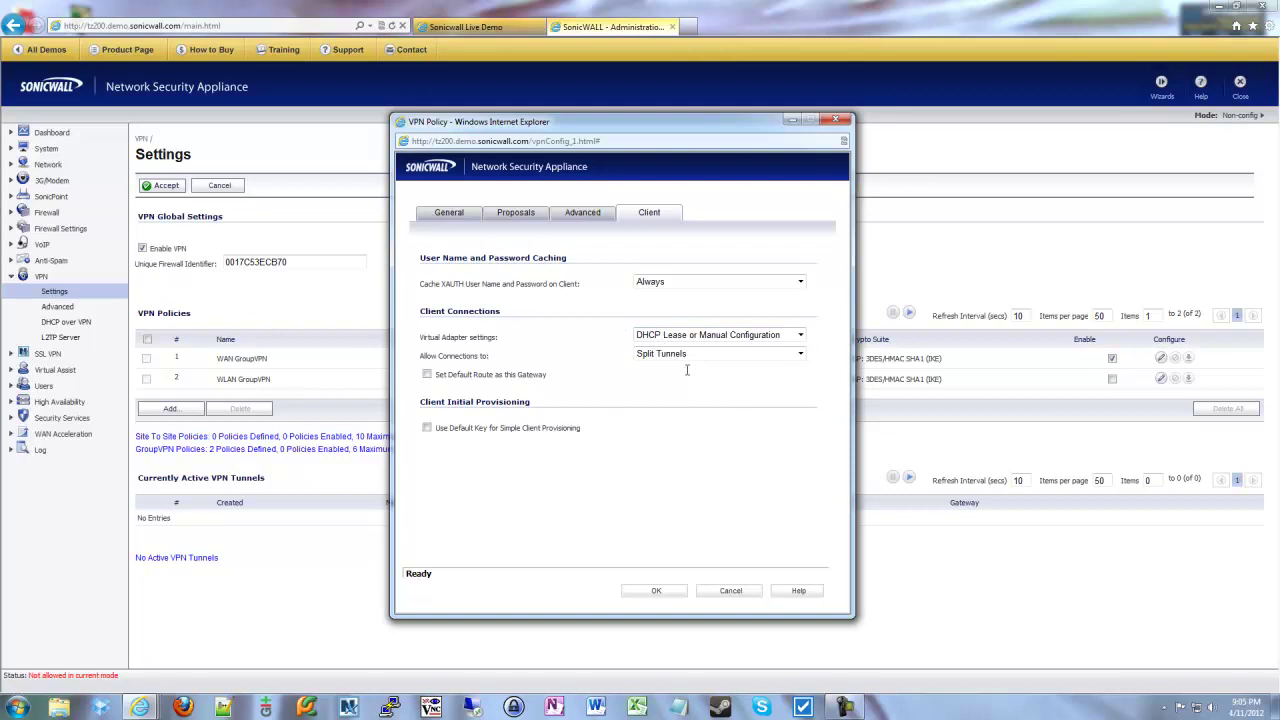
- Keep Allow Connections to on Split Tunnels and enable Use Default Key for Simple Client Provisioning
click(660, 354)
click(668, 356)
click(801, 354)
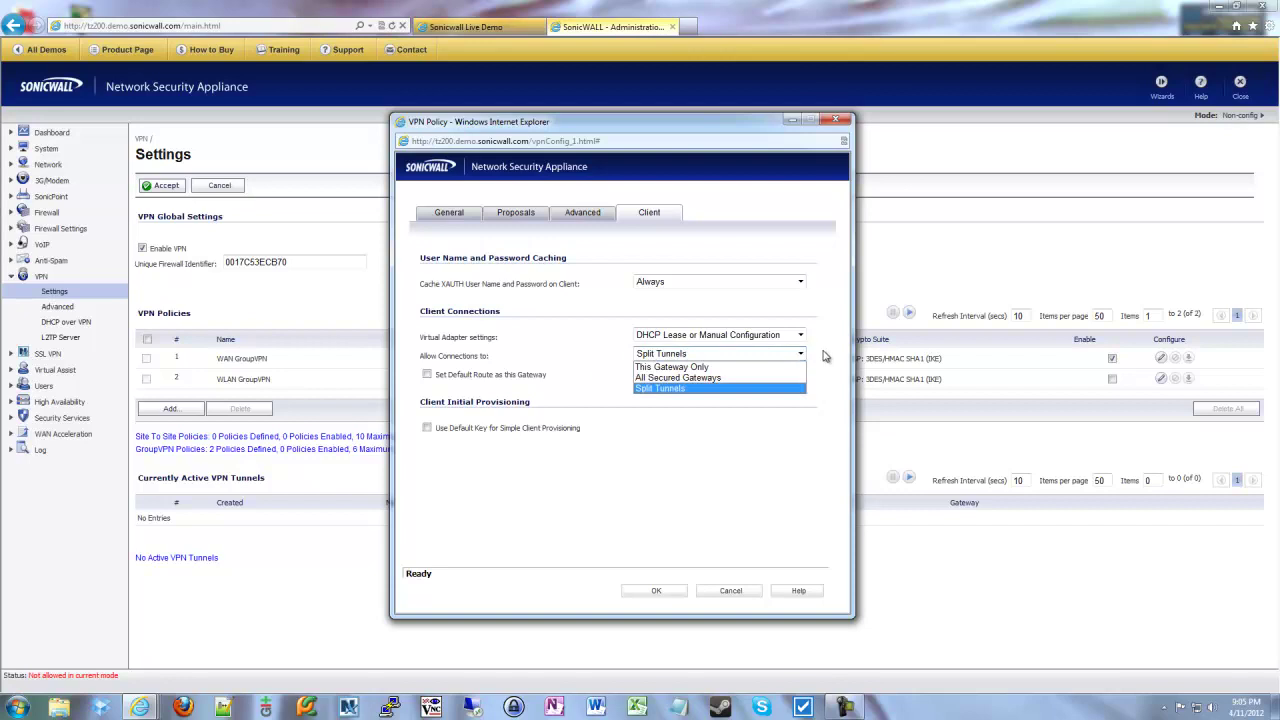
click(821, 352)
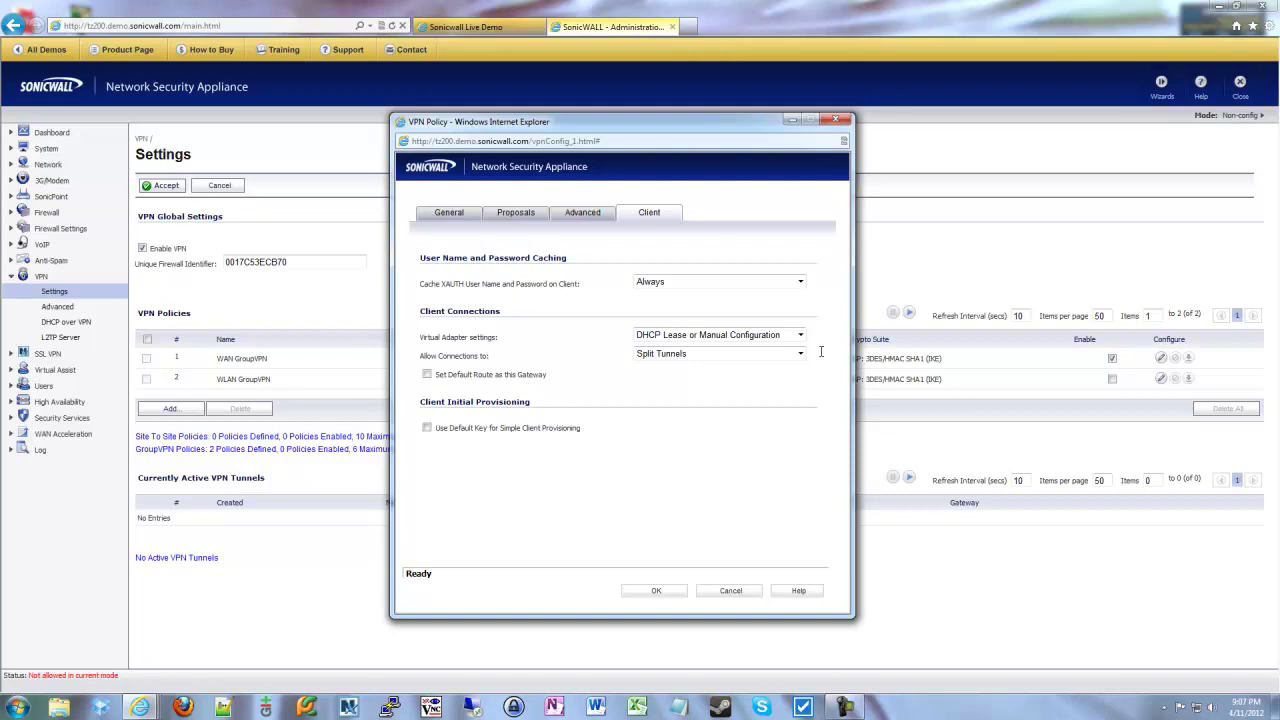
click(427, 428)
- Review the WAN GroupVPN shared secret and the Client tab's default key provisioning setting
click(455, 213)
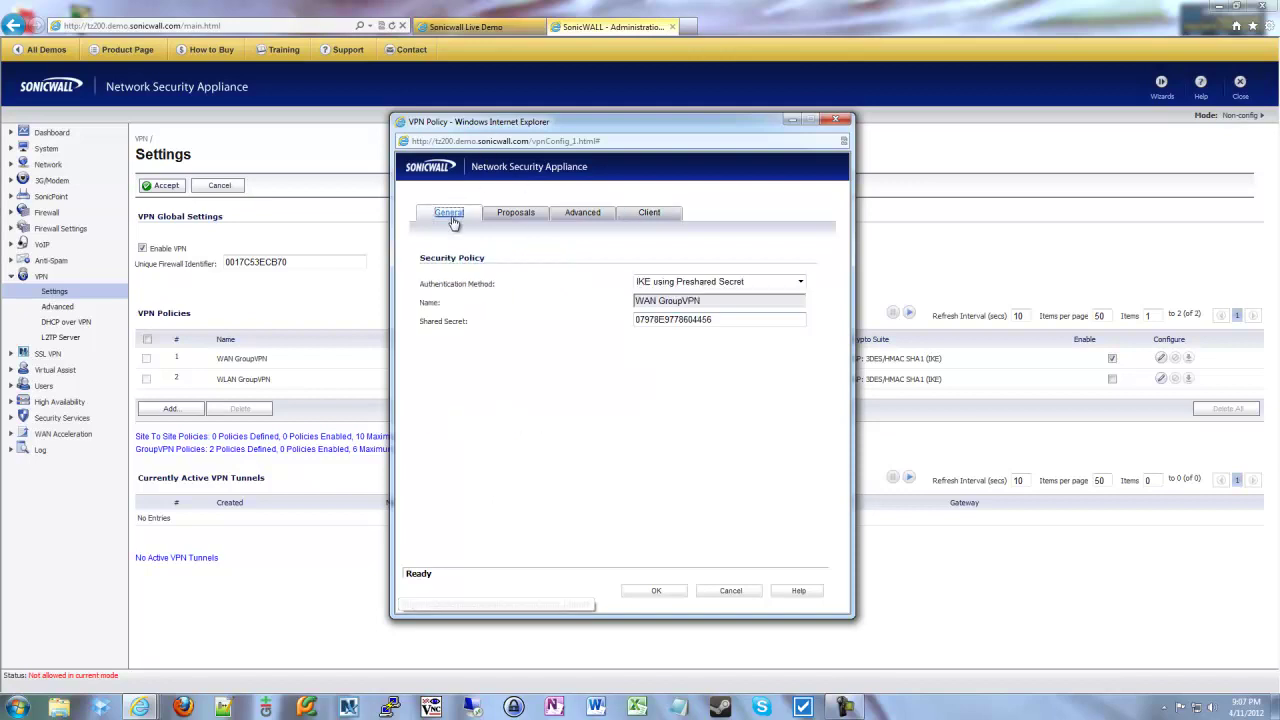
double_click(720, 321)
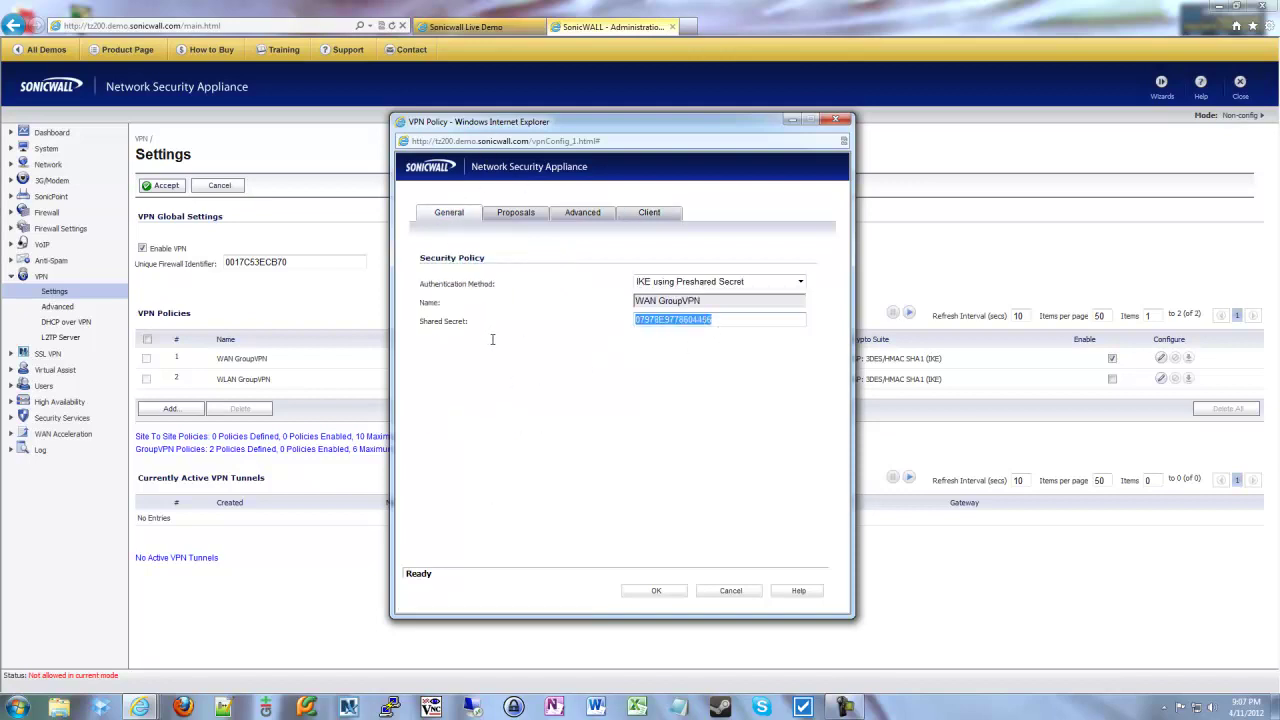
click(647, 213)
drag(450, 428, 581, 429)
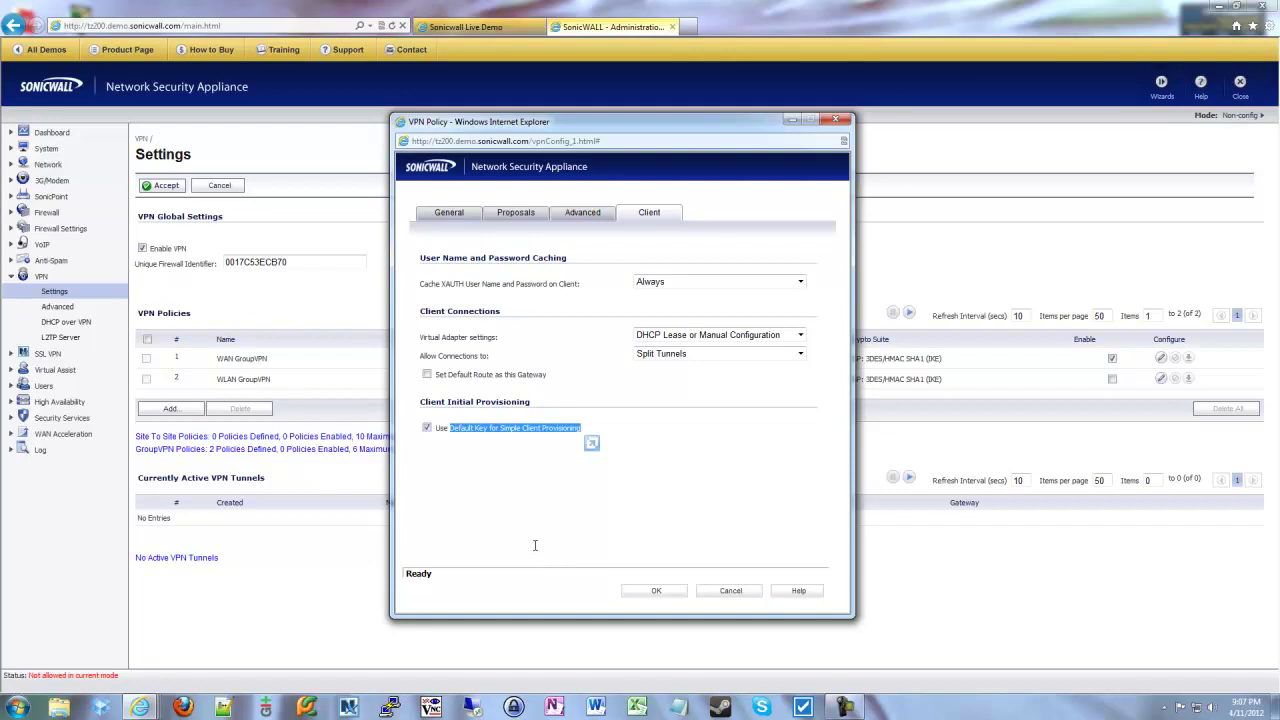
click(591, 426)
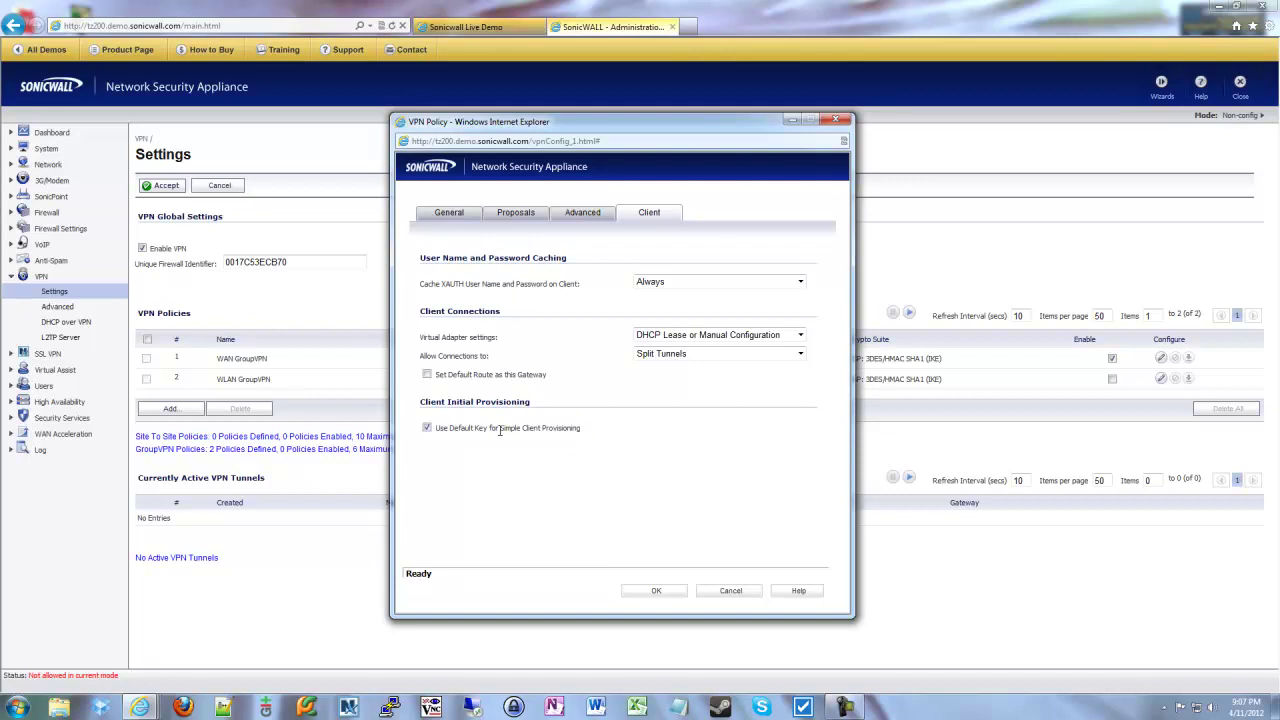
- Recheck the shared secret, then cancel the WAN GroupVPN policy window without saving
click(449, 213)
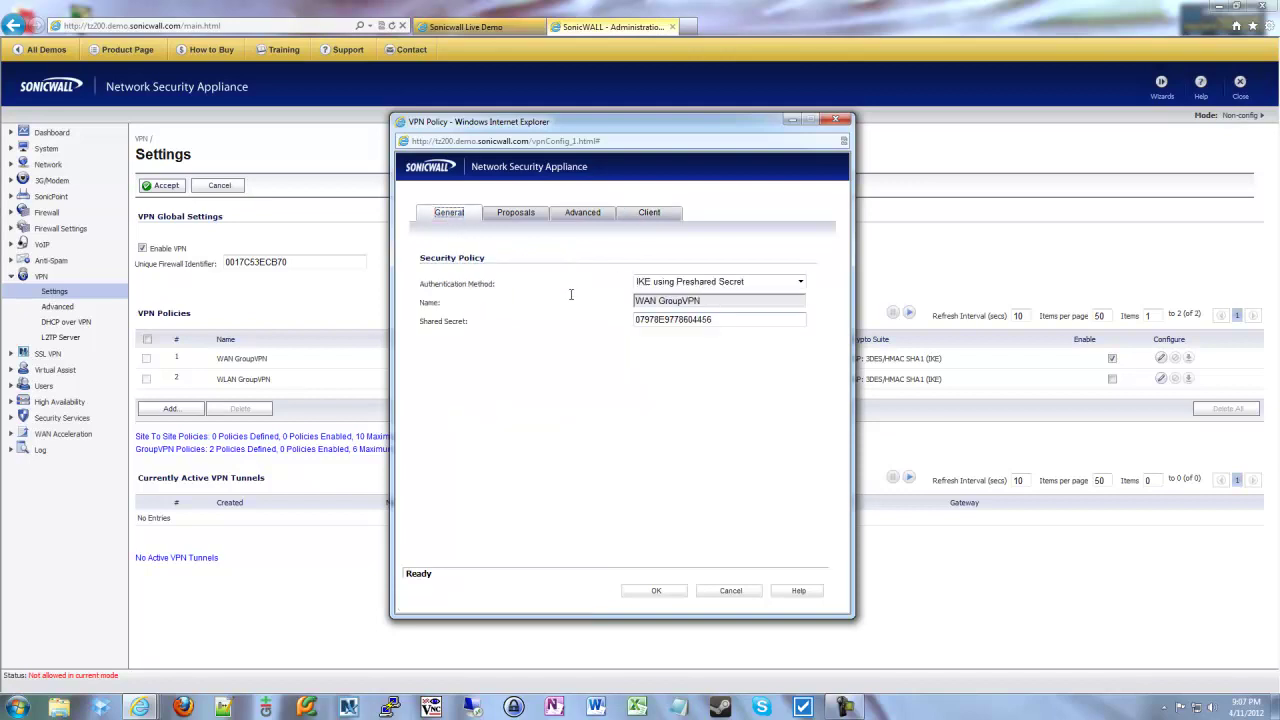
click(660, 318)
click(662, 217)
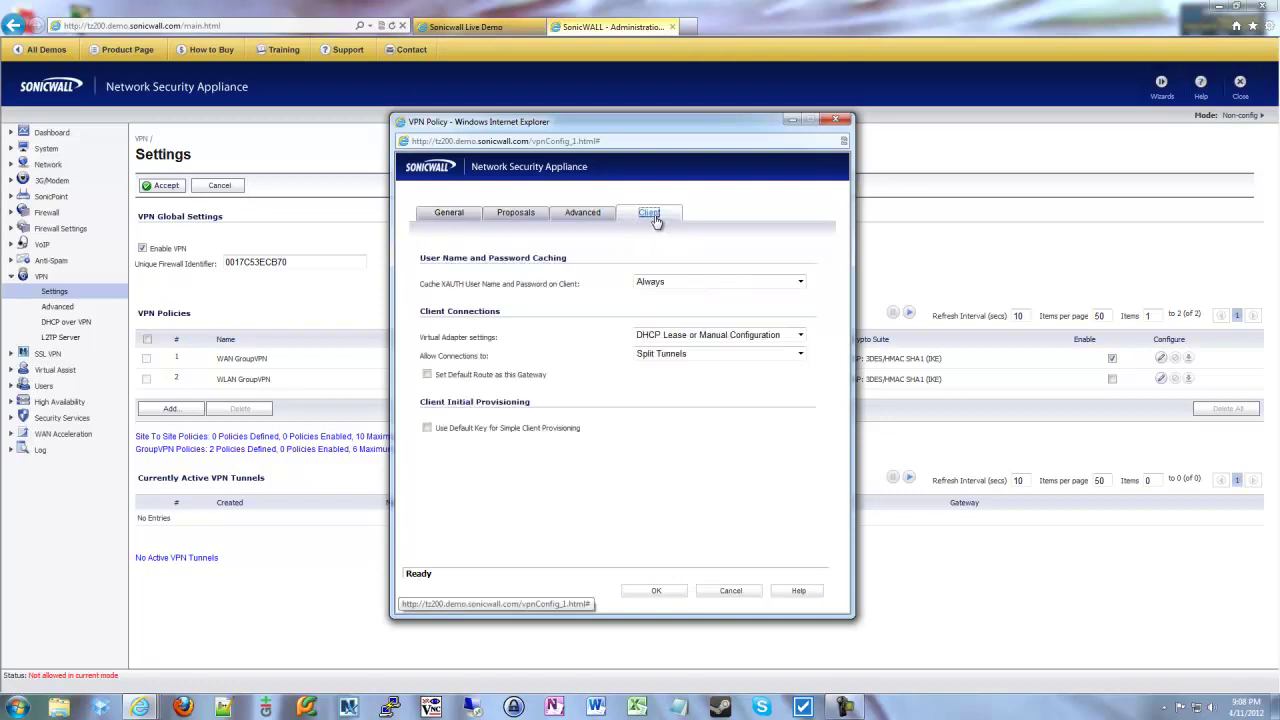
click(728, 594)
drag(213, 359, 952, 370)
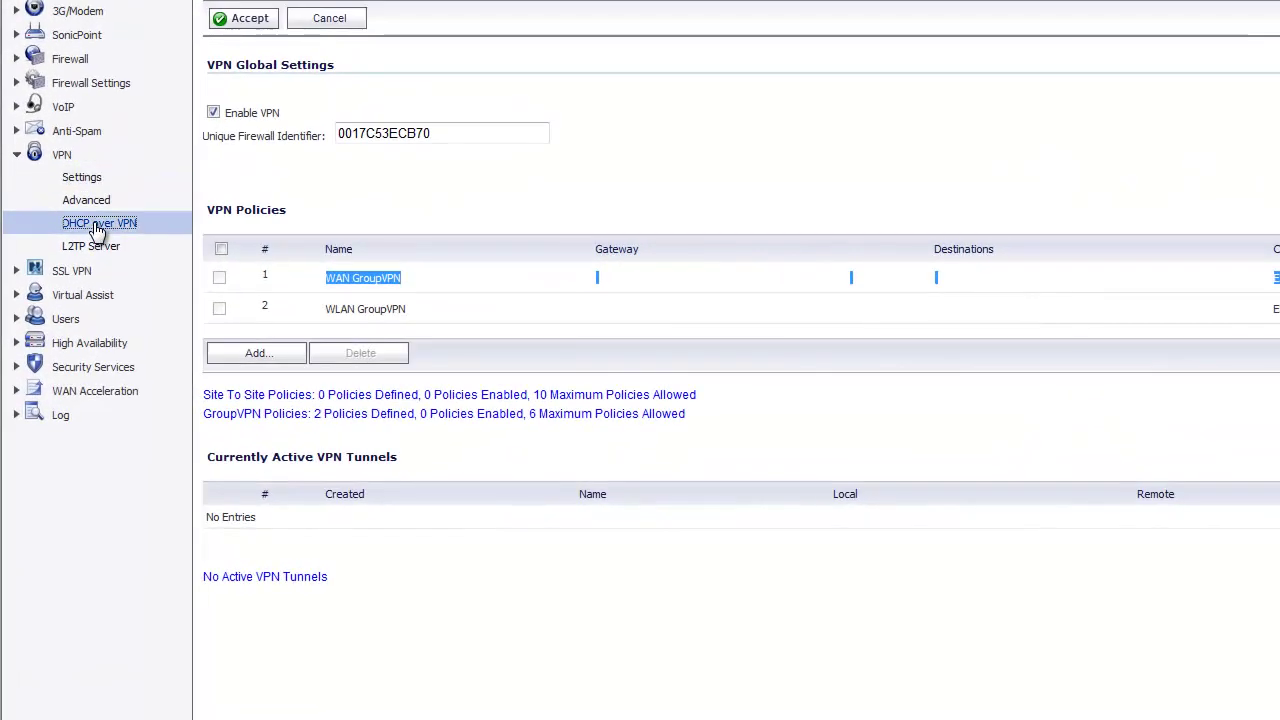
- Open the VPN > DHCP over VPN page, showing Central Gateway mode with no current leases
click(65, 324)
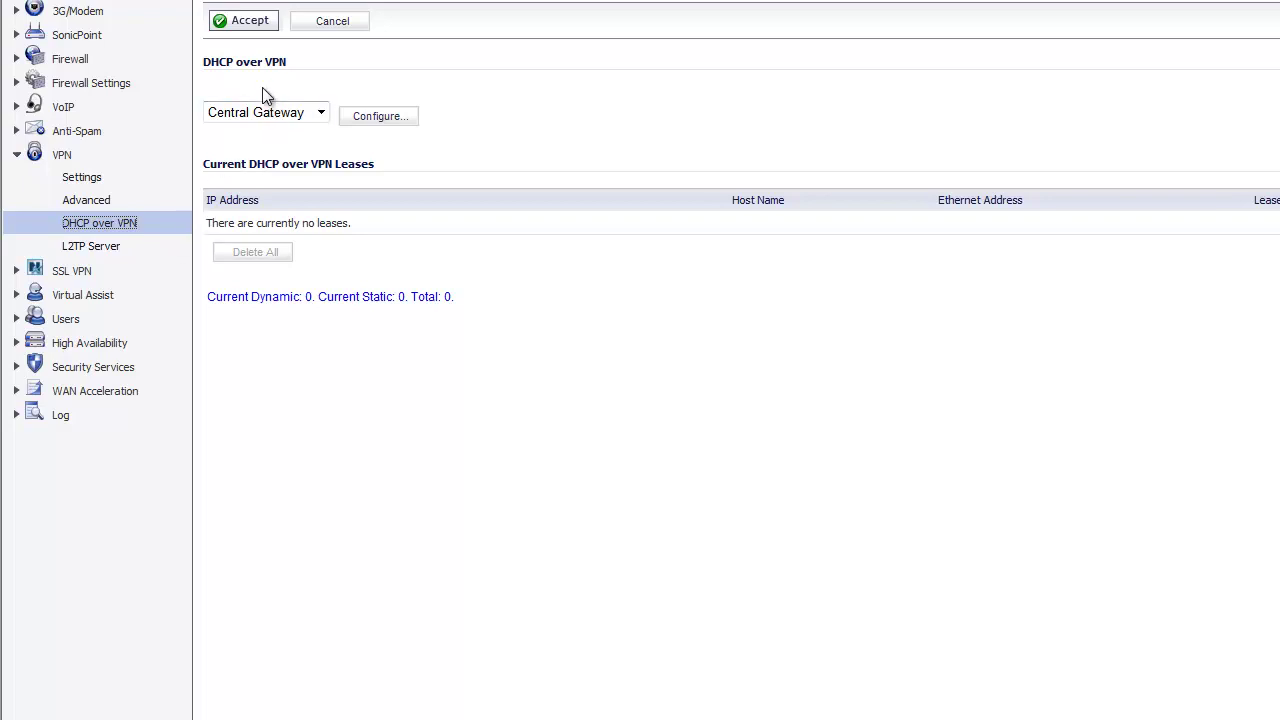
click(382, 122)
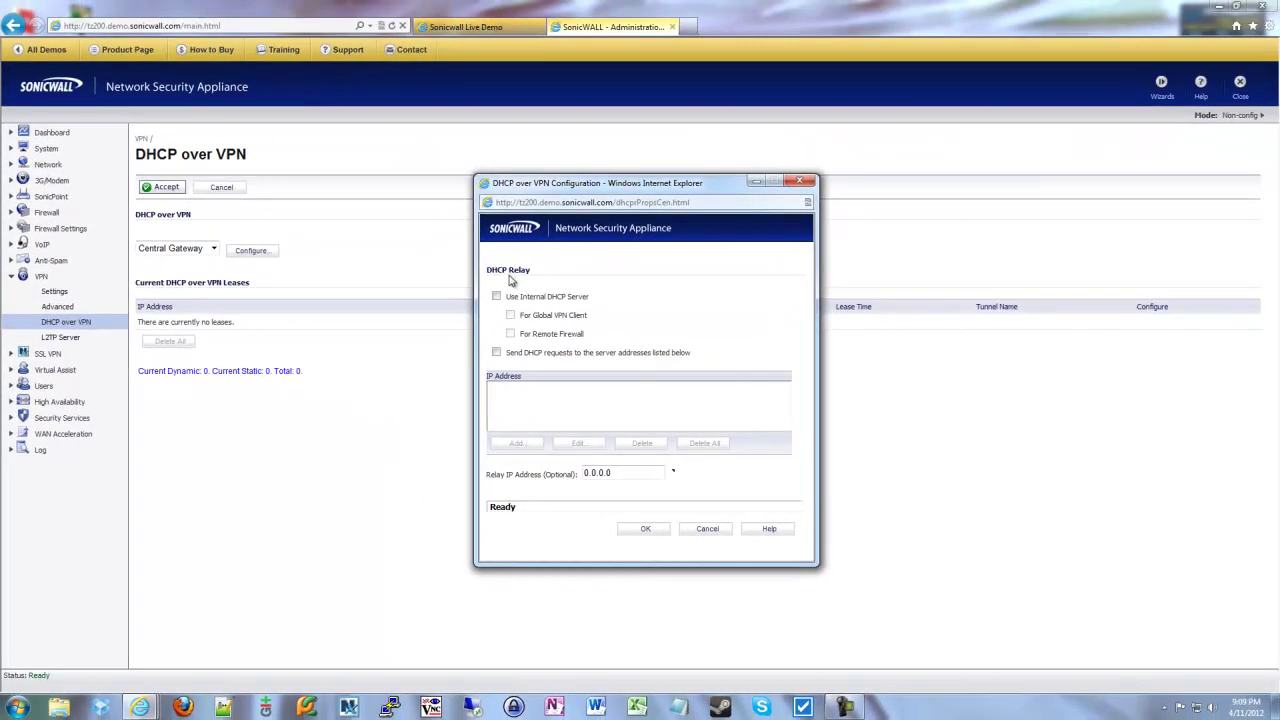
click(497, 296)
click(511, 315)
click(496, 297)
click(601, 473)
text(192.168.1.100)
click(497, 297)
drag(655, 472, 386, 478)
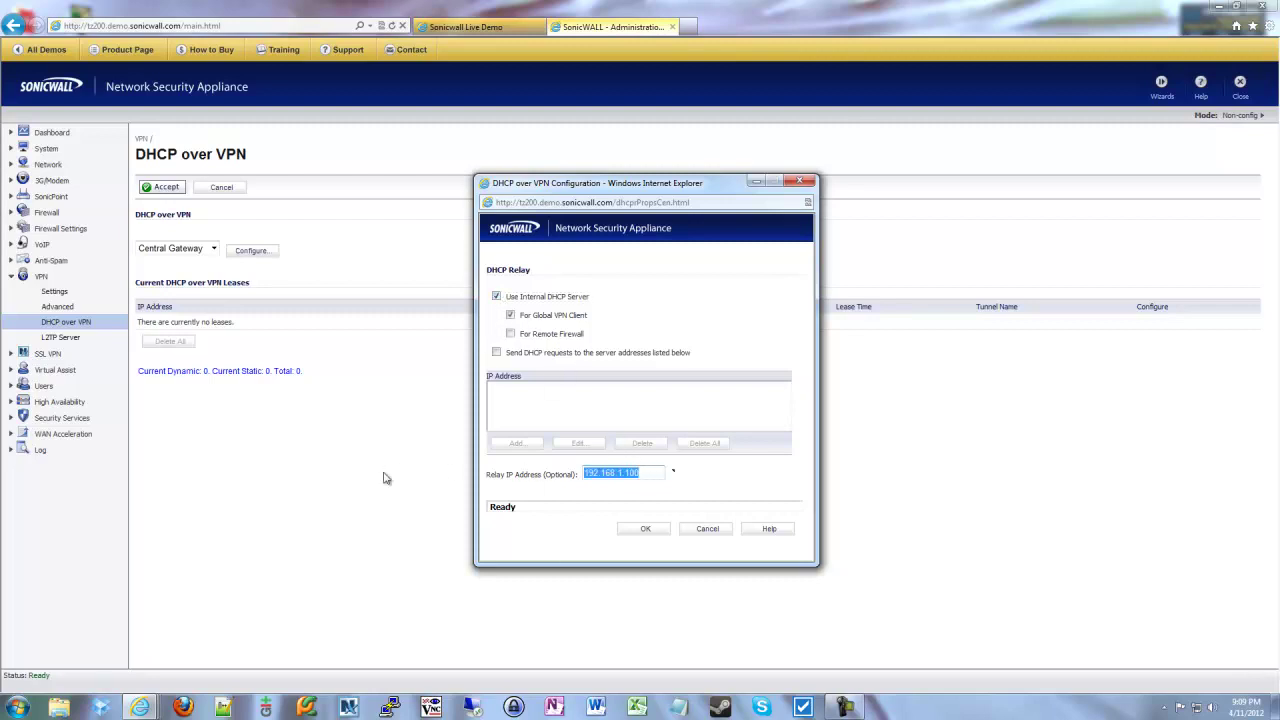
text(0.0.0.0)
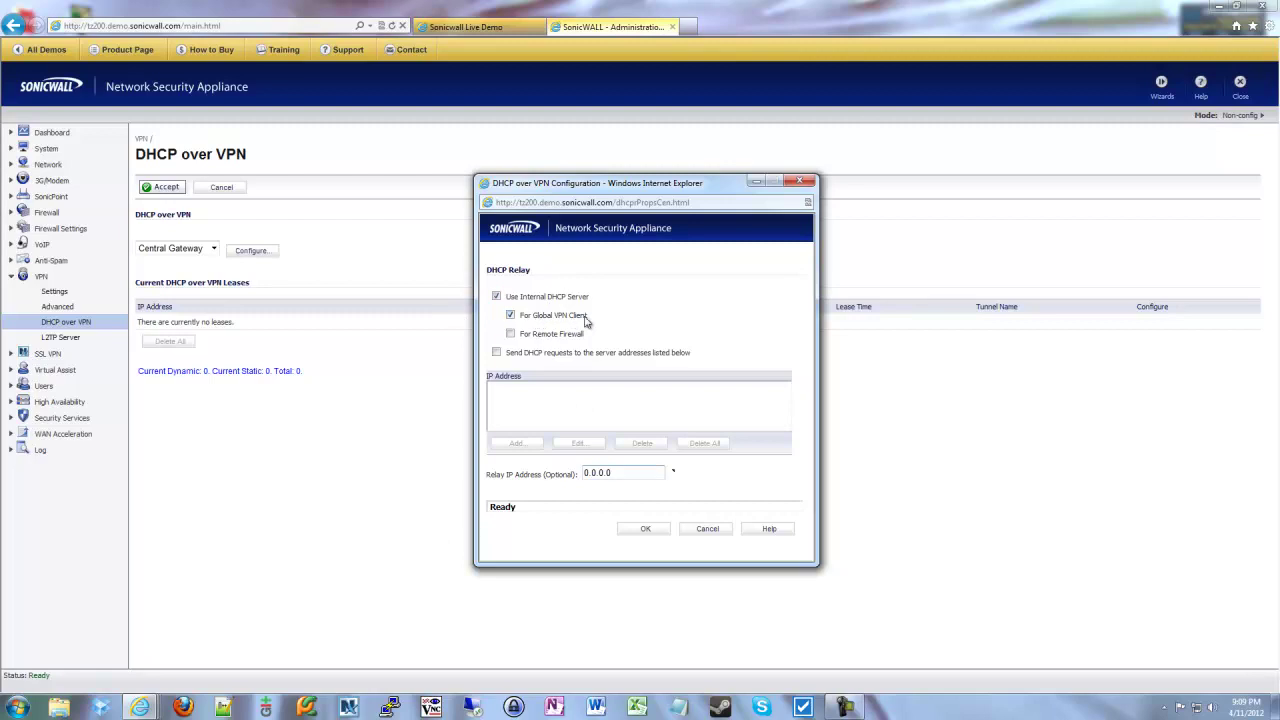
click(707, 528)
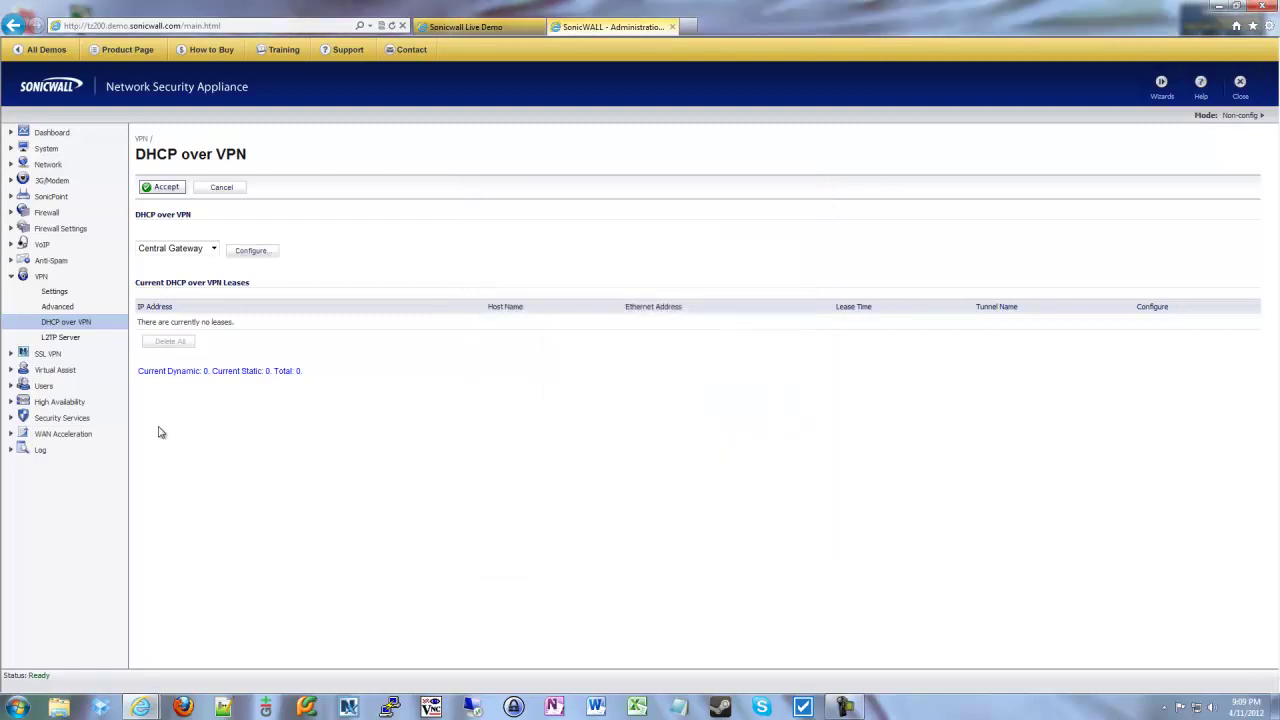
- Expand Users and open the Local Users page, which has no entries yet
click(43, 386)
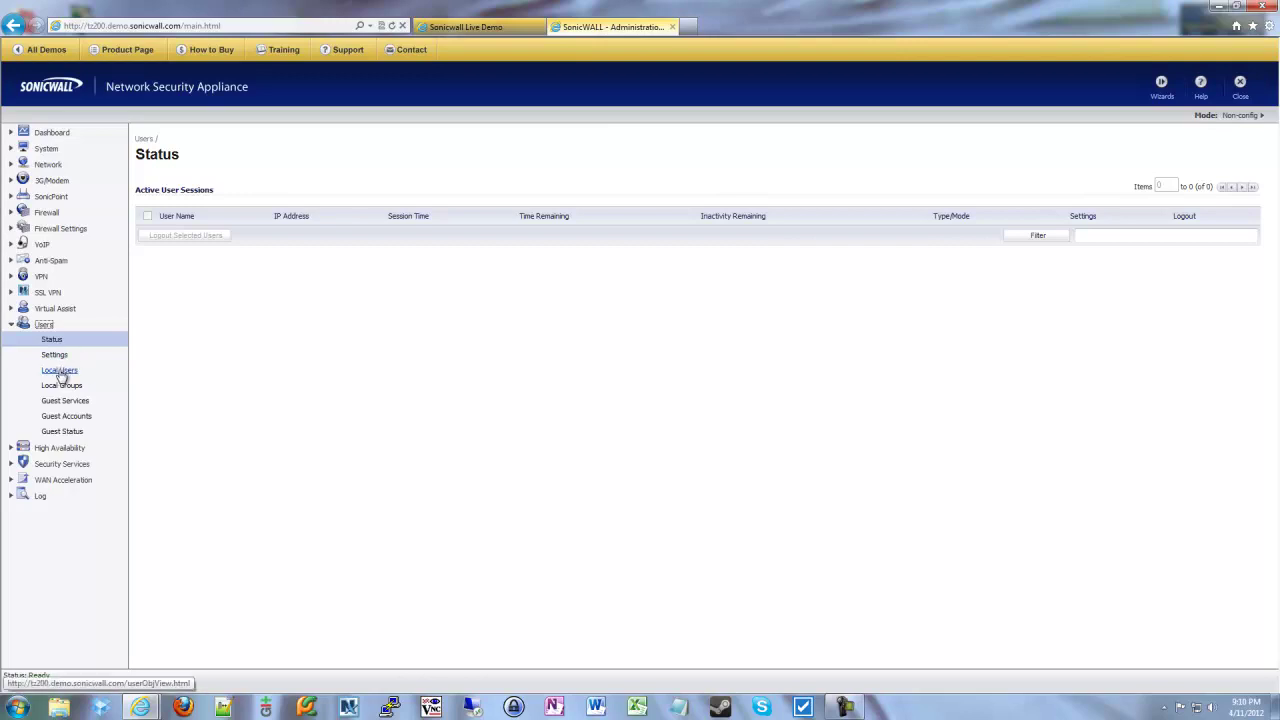
click(60, 371)
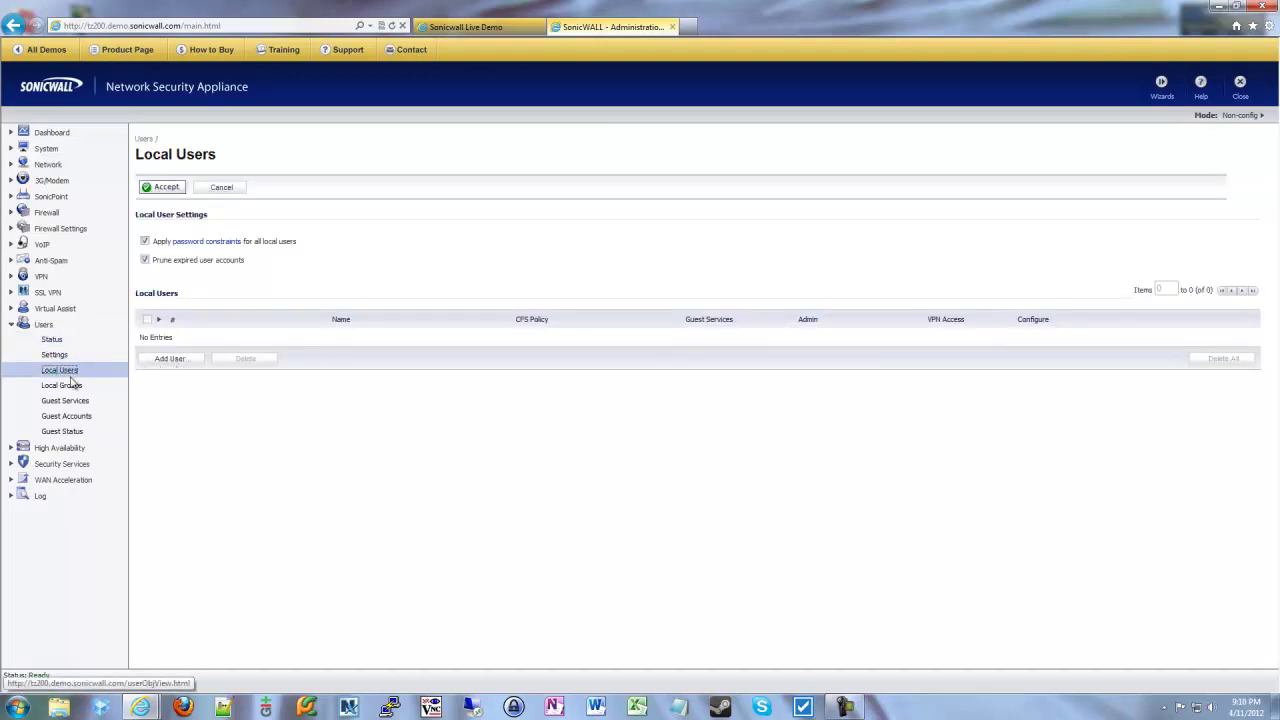
- Start a new local user, entering its login name and the same password twice
click(166, 360)
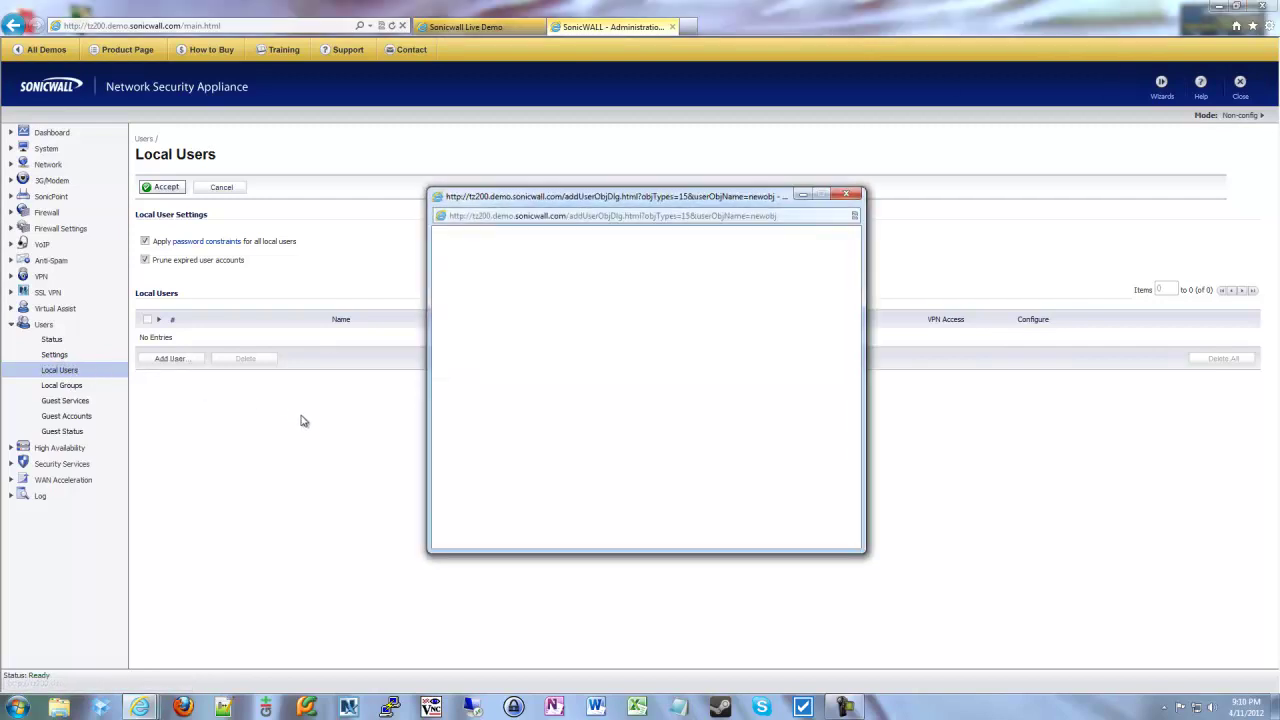
click(586, 348)
text(Bob)
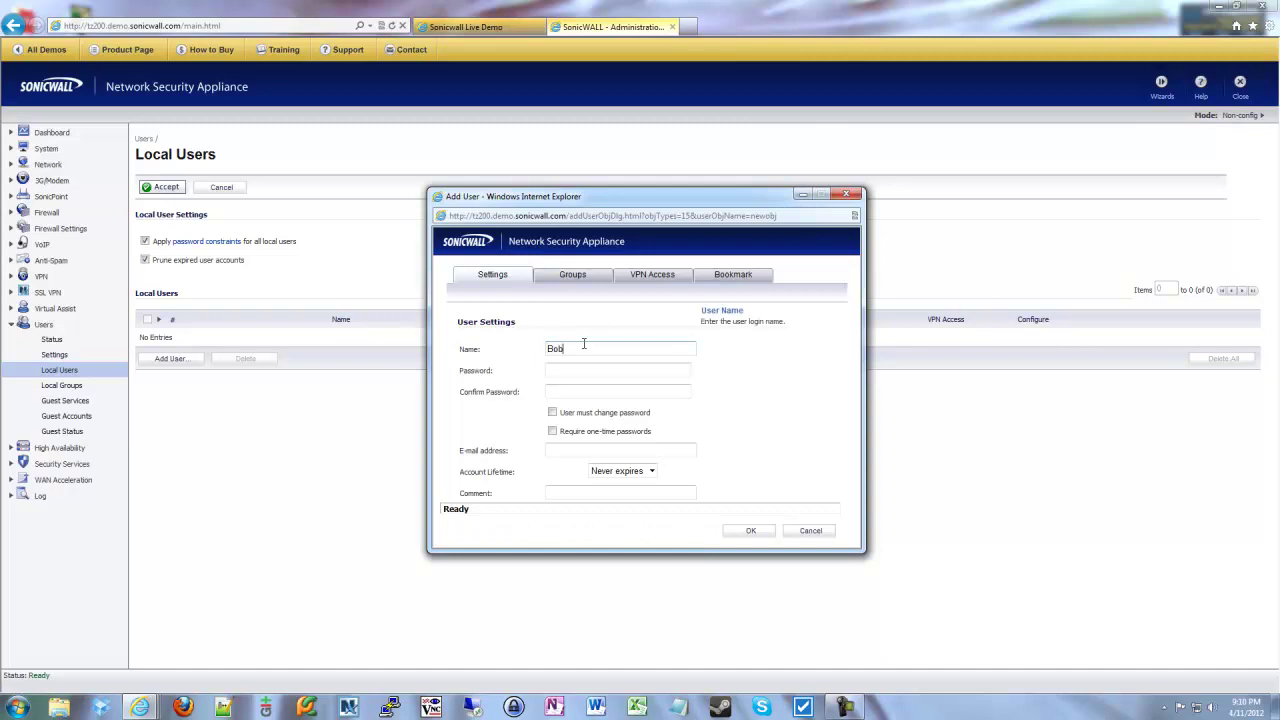
key(Tab)
text(12345)
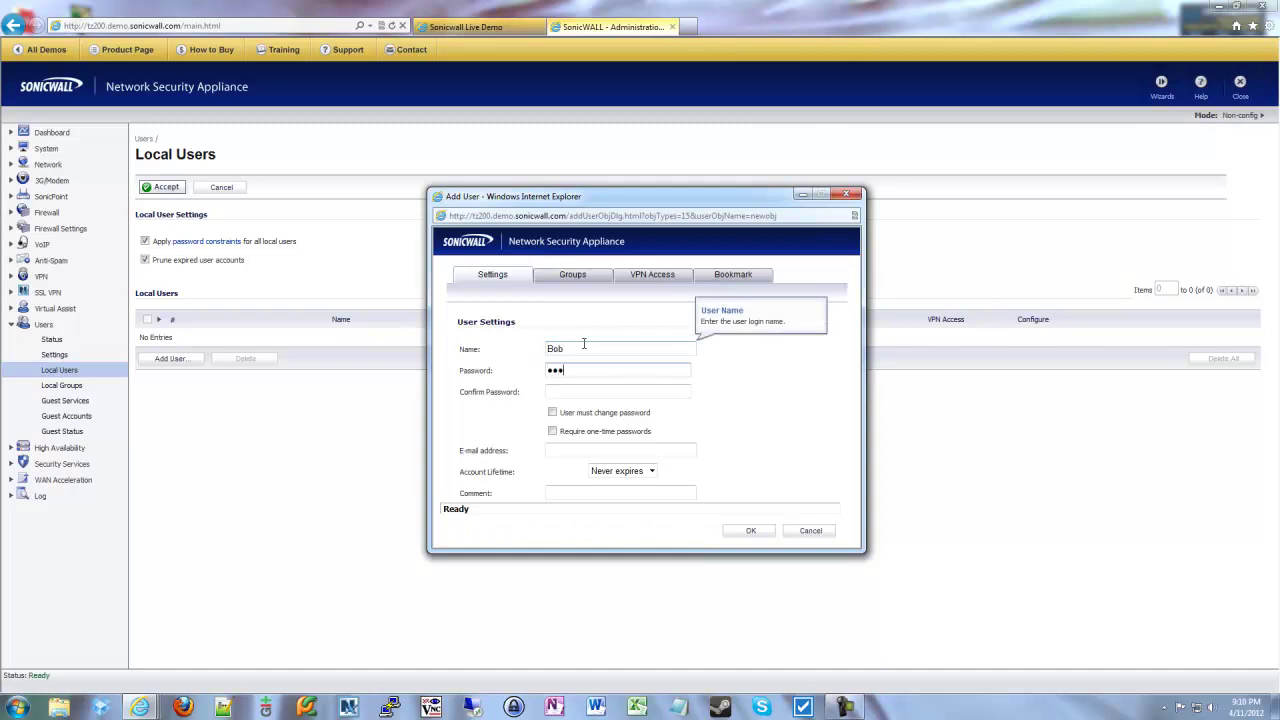
key(Tab)
text(12345)
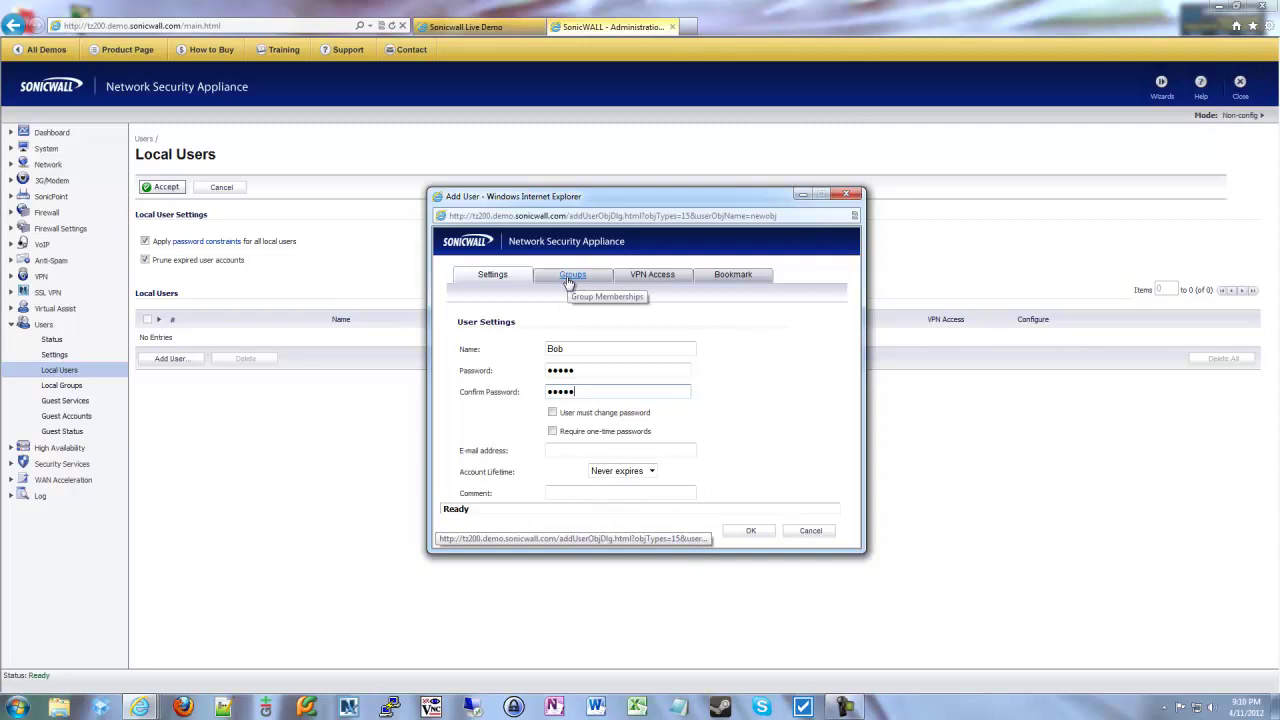
click(568, 280)
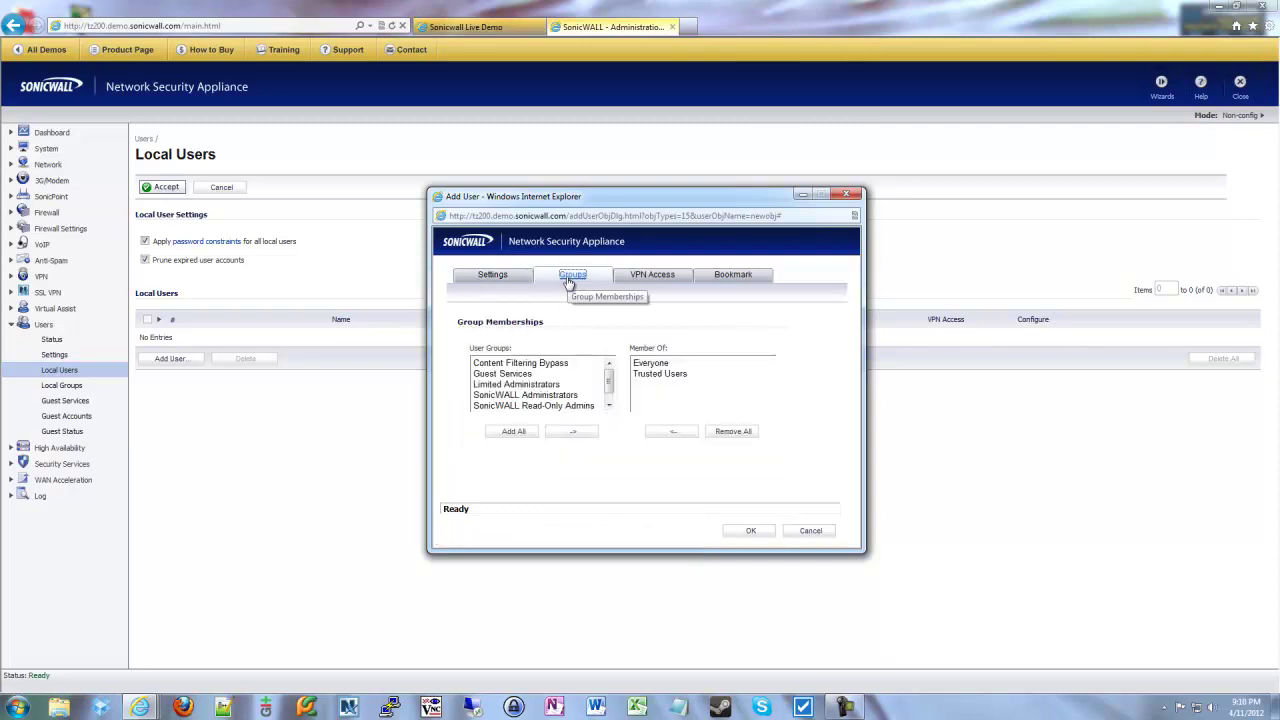
click(655, 374)
click(651, 363)
click(655, 374)
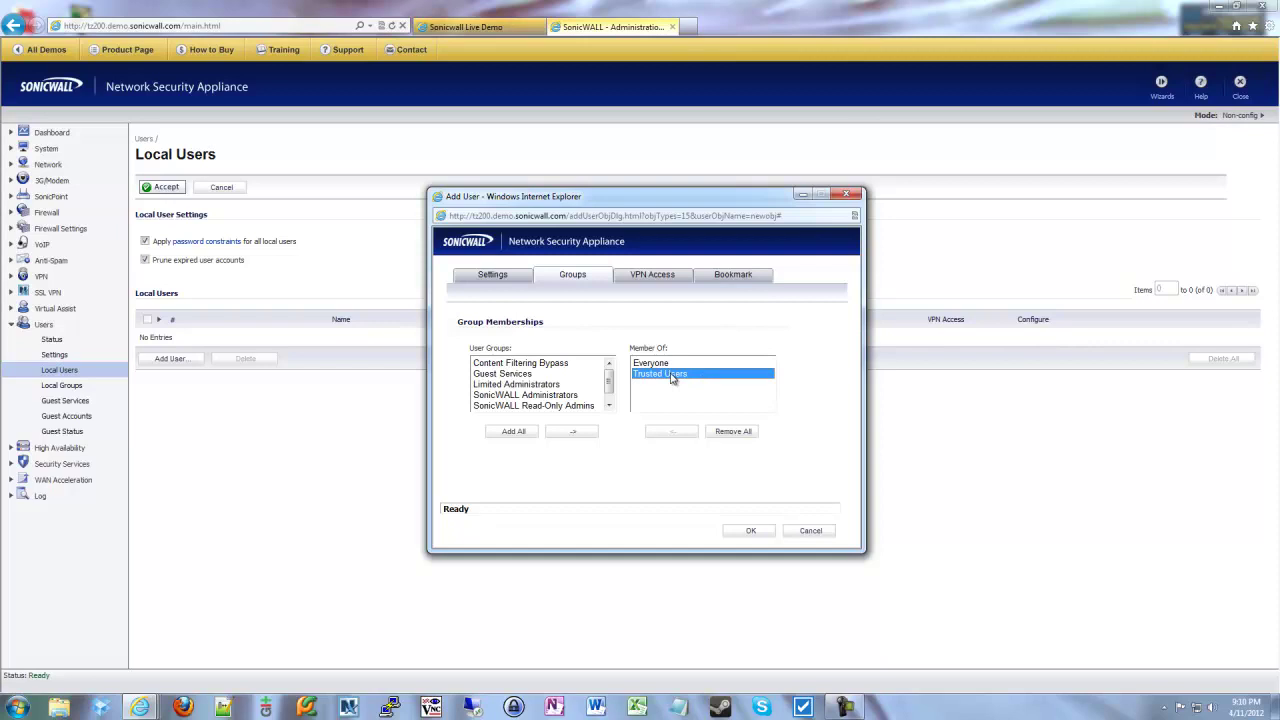
click(500, 406)
click(562, 432)
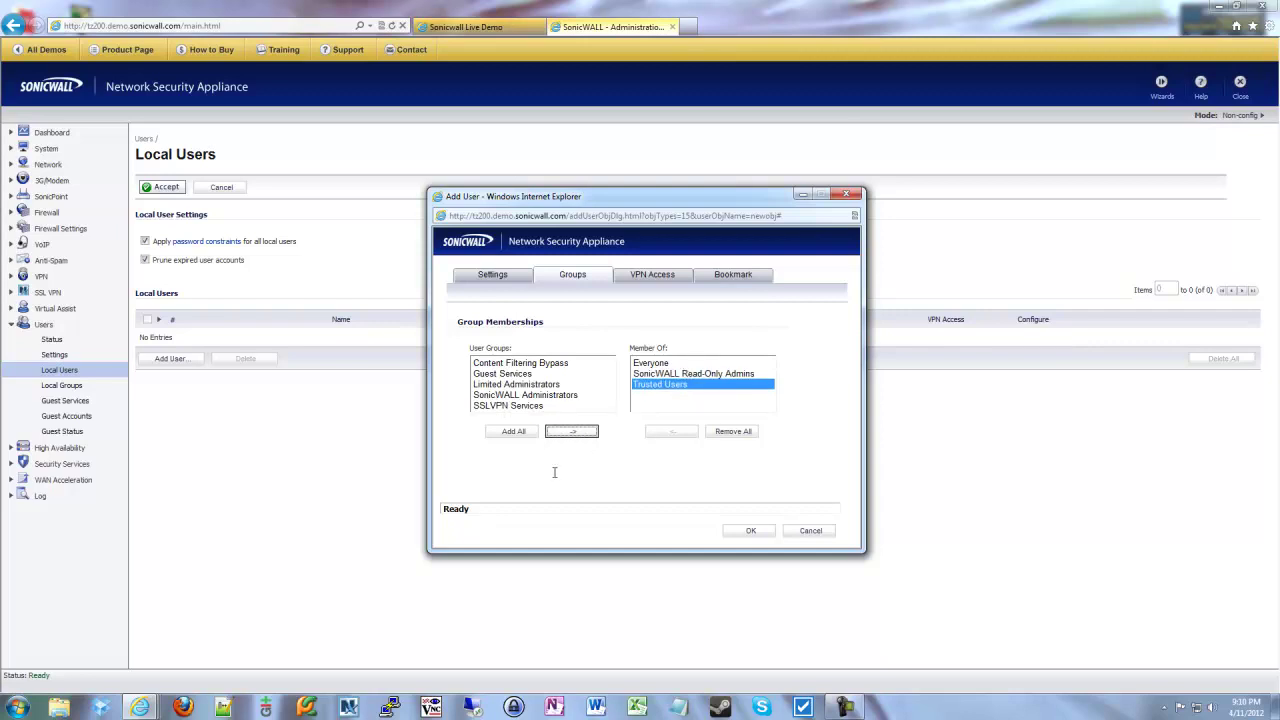
click(668, 373)
click(686, 433)
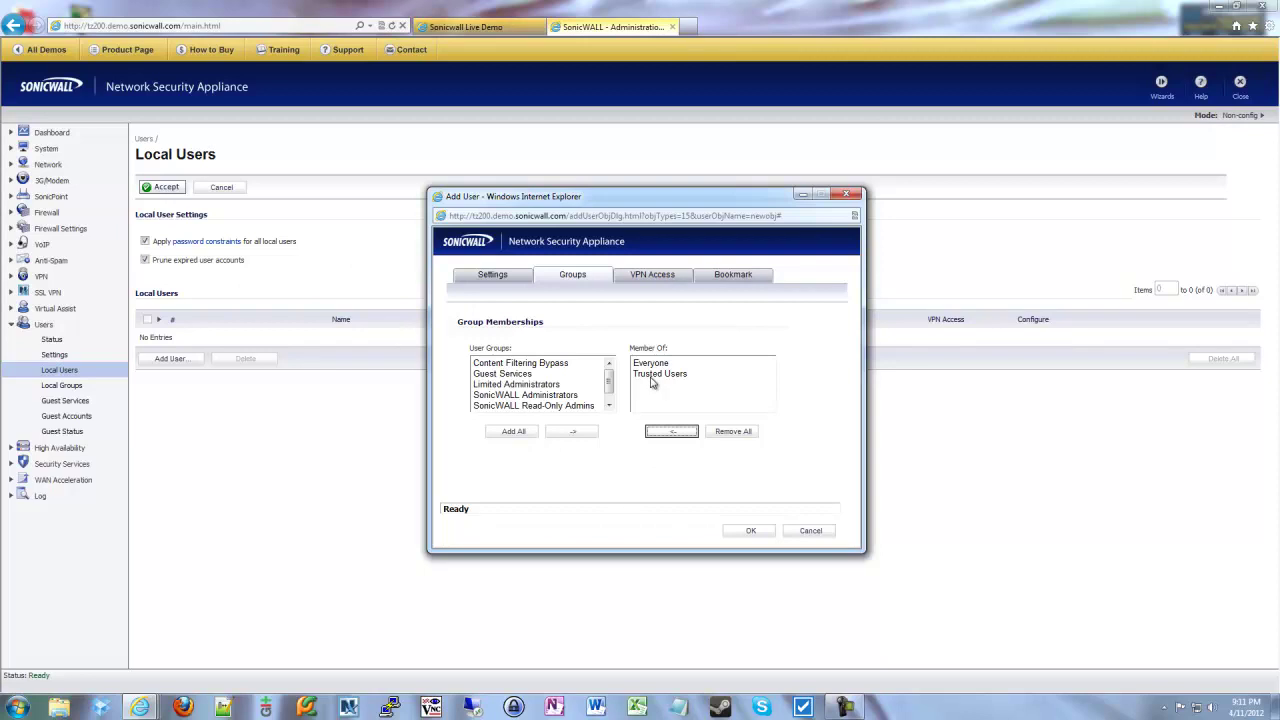
click(652, 374)
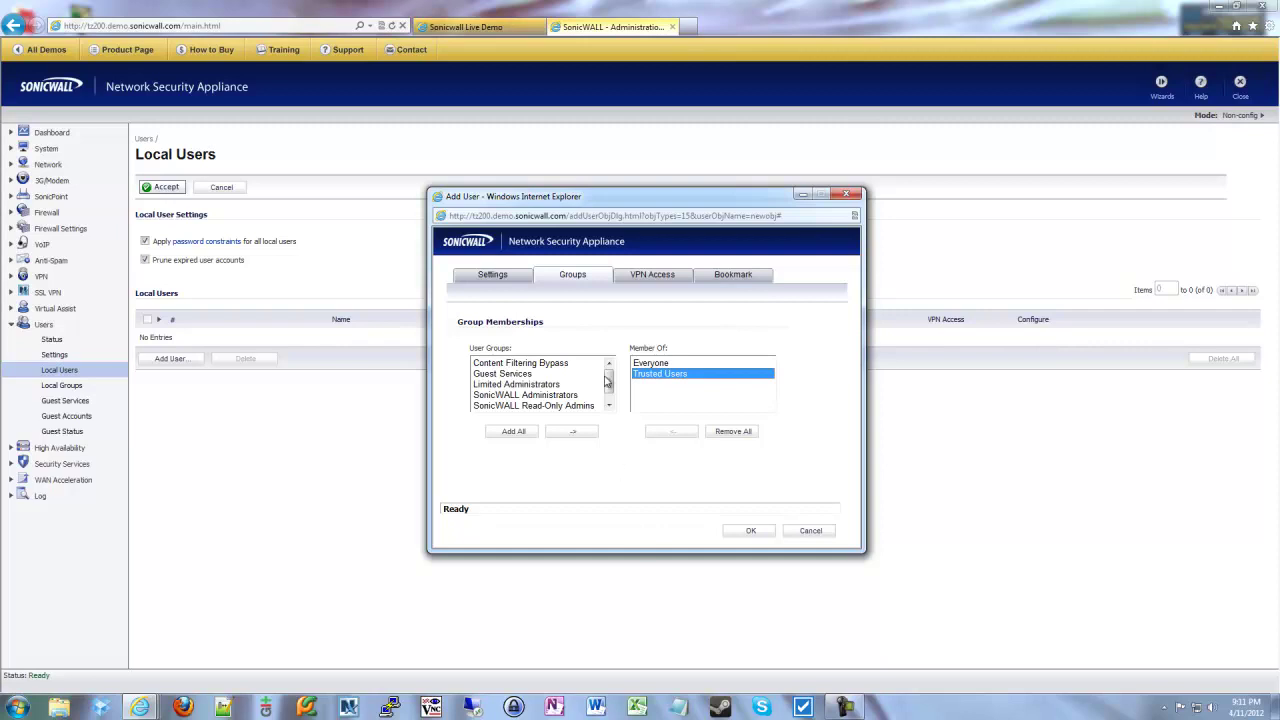
- Browse the networks list on the new user's VPN Access tab
click(651, 276)
click(609, 375)
mouse_move(609, 375)
mouse_down()
mouse_move(607, 410)
mouse_move(610, 372)
mouse_up()
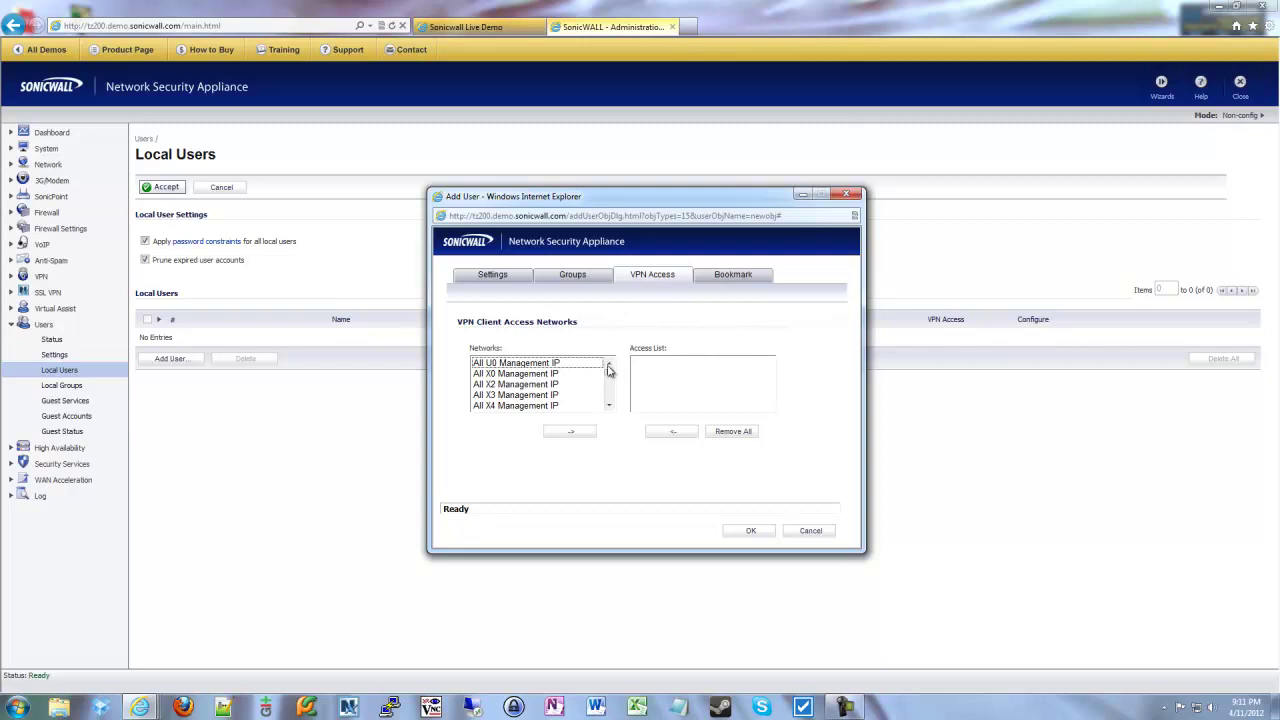
scroll(608, 370, down, 6)
scroll(606, 378, up, 4)
scroll(606, 378, down, 10)
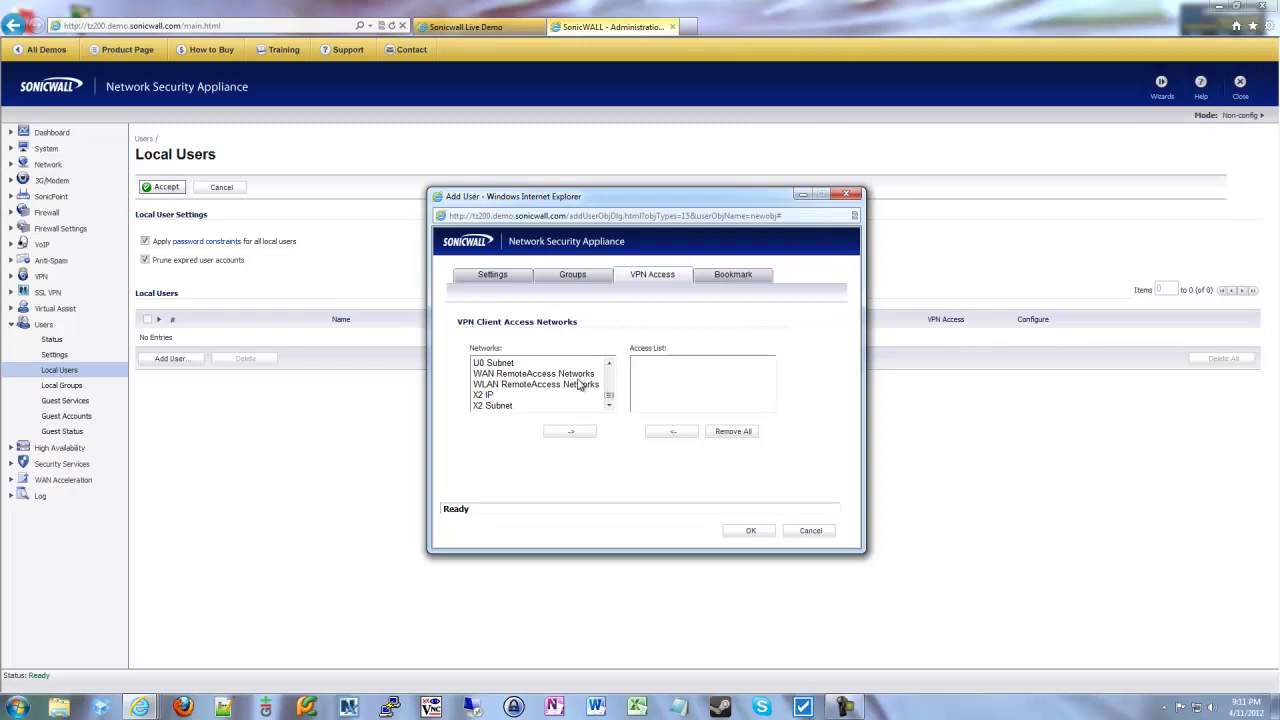
scroll(578, 385, up, 8)
- Grant the user VPN access to LAN Subnets, then check the Bookmarks and Settings tabs
click(578, 385)
key(Down)
key(Down)
key(Down)
key(Down)
key(Down)
key(Down)
key(Down)
key(Down)
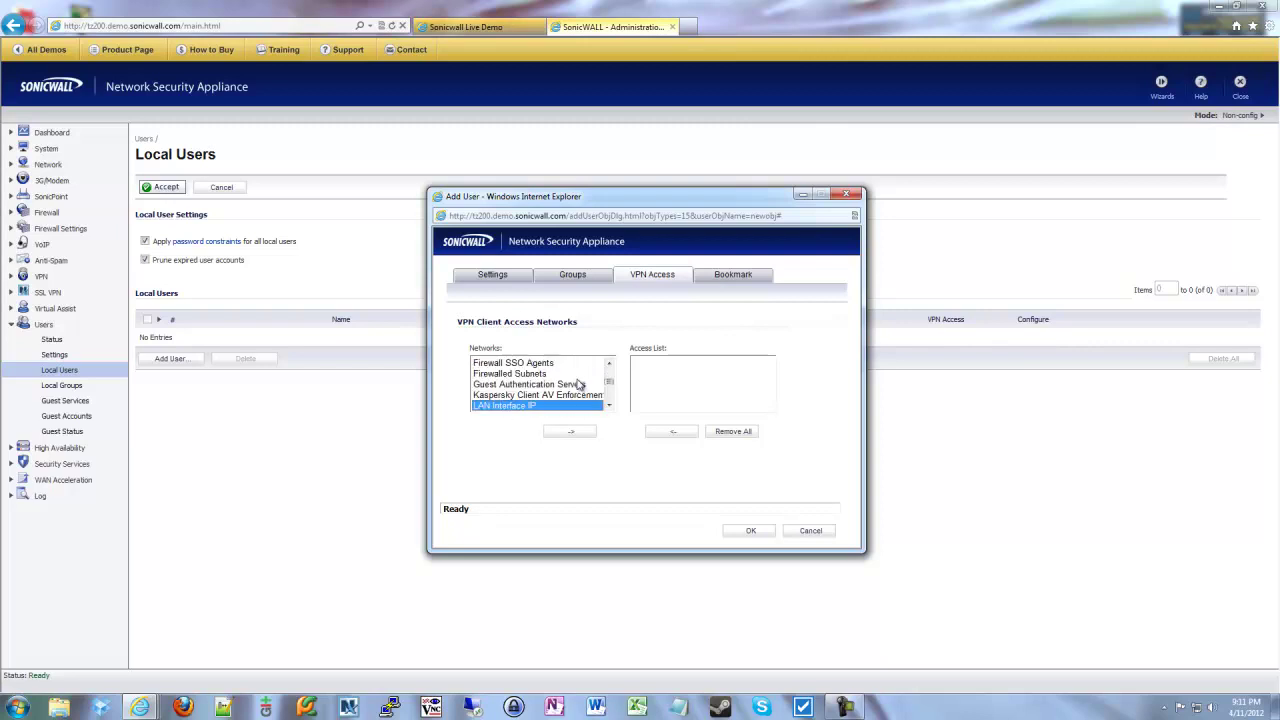
key(Down)
click(570, 431)
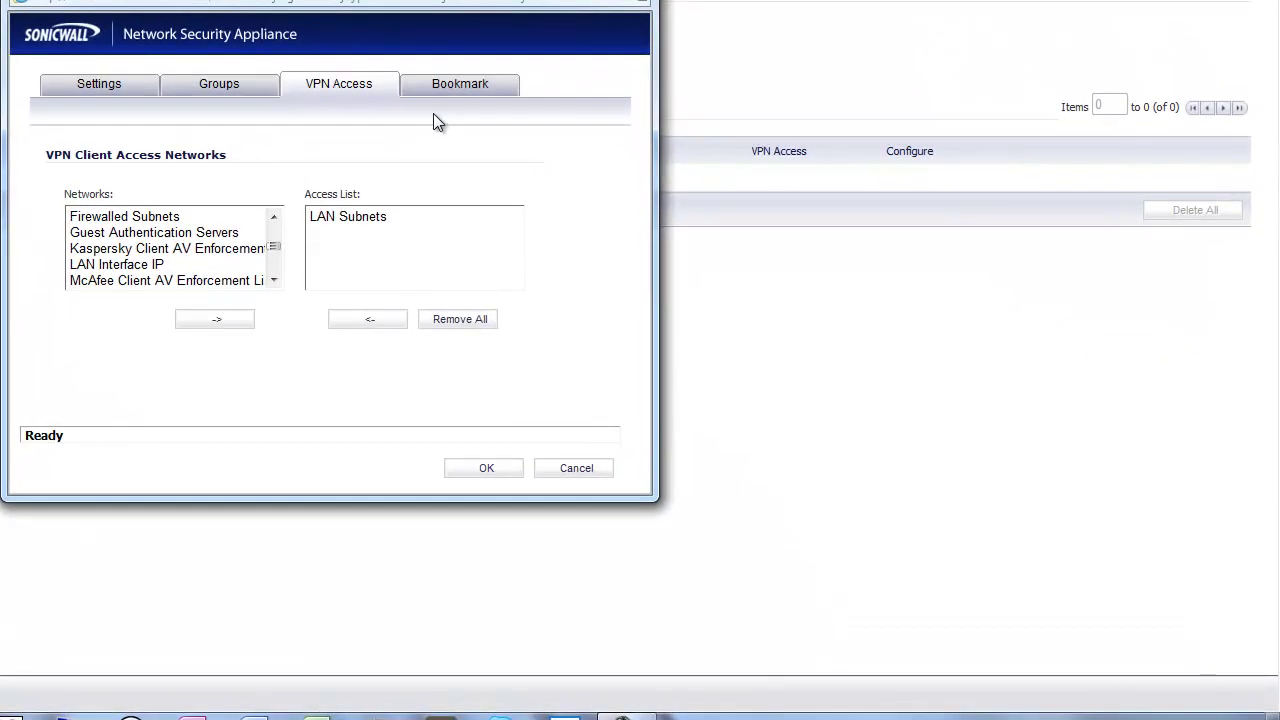
click(449, 97)
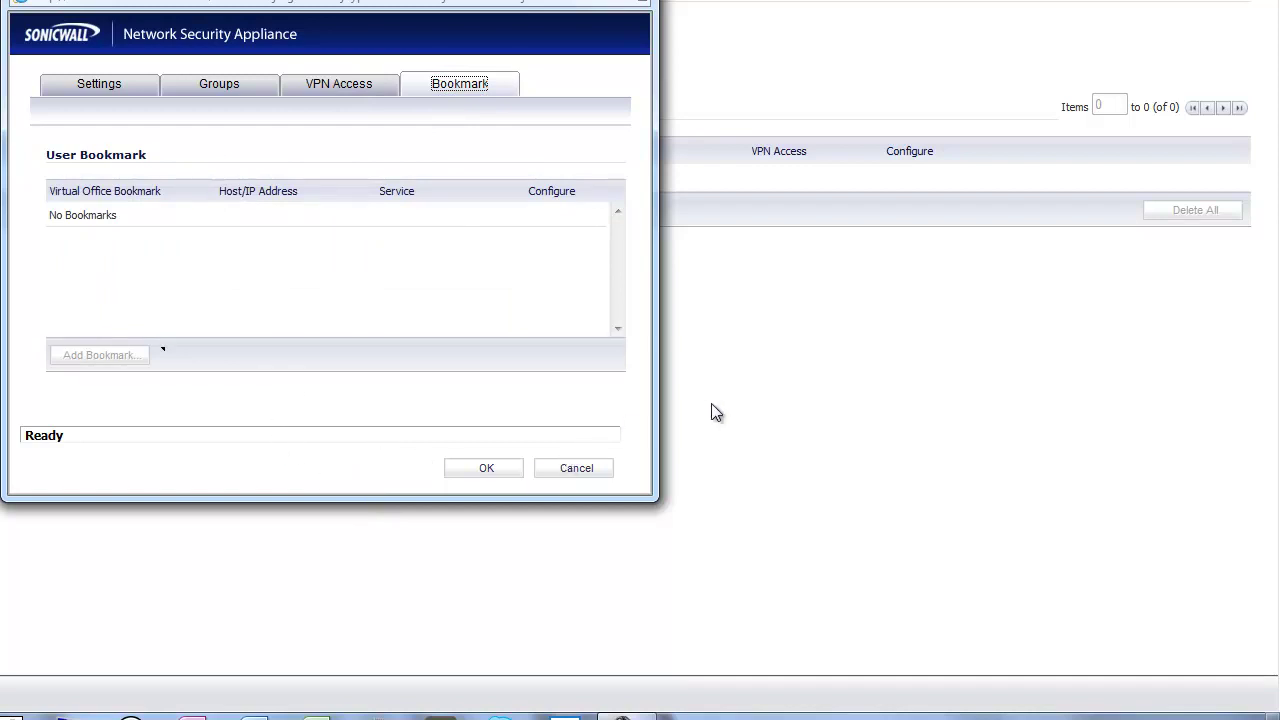
click(137, 87)
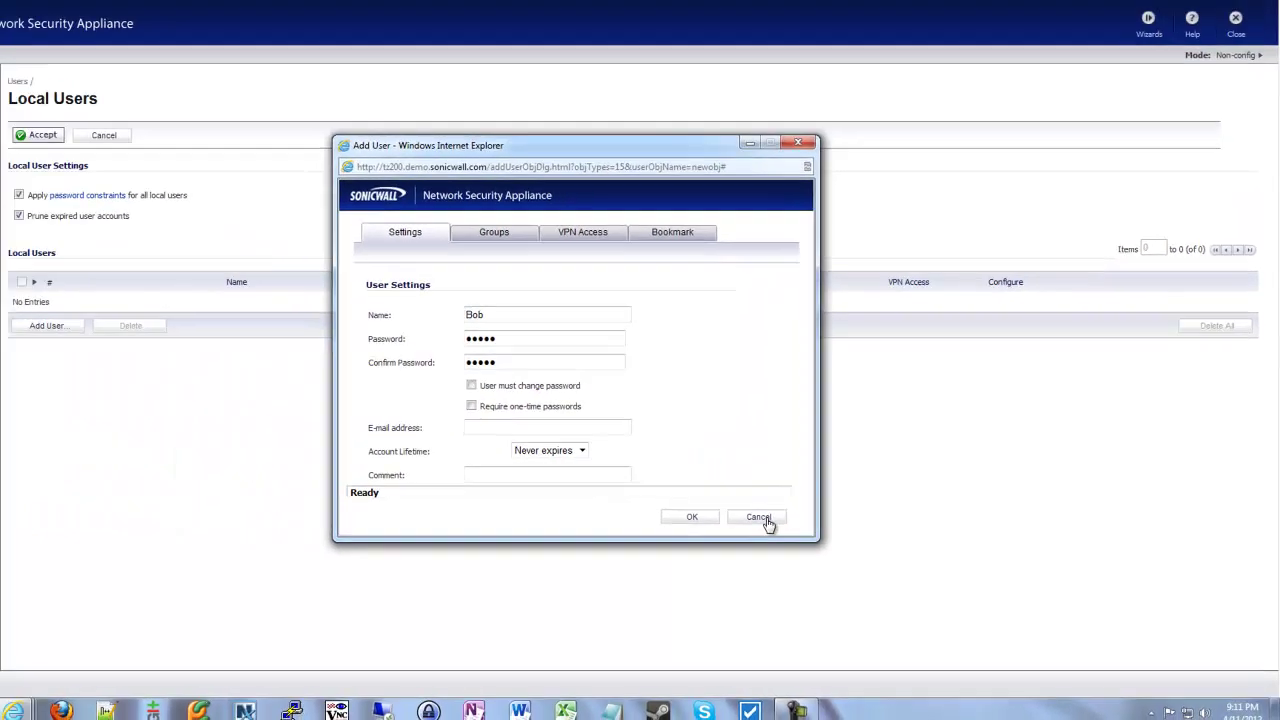
click(597, 479)
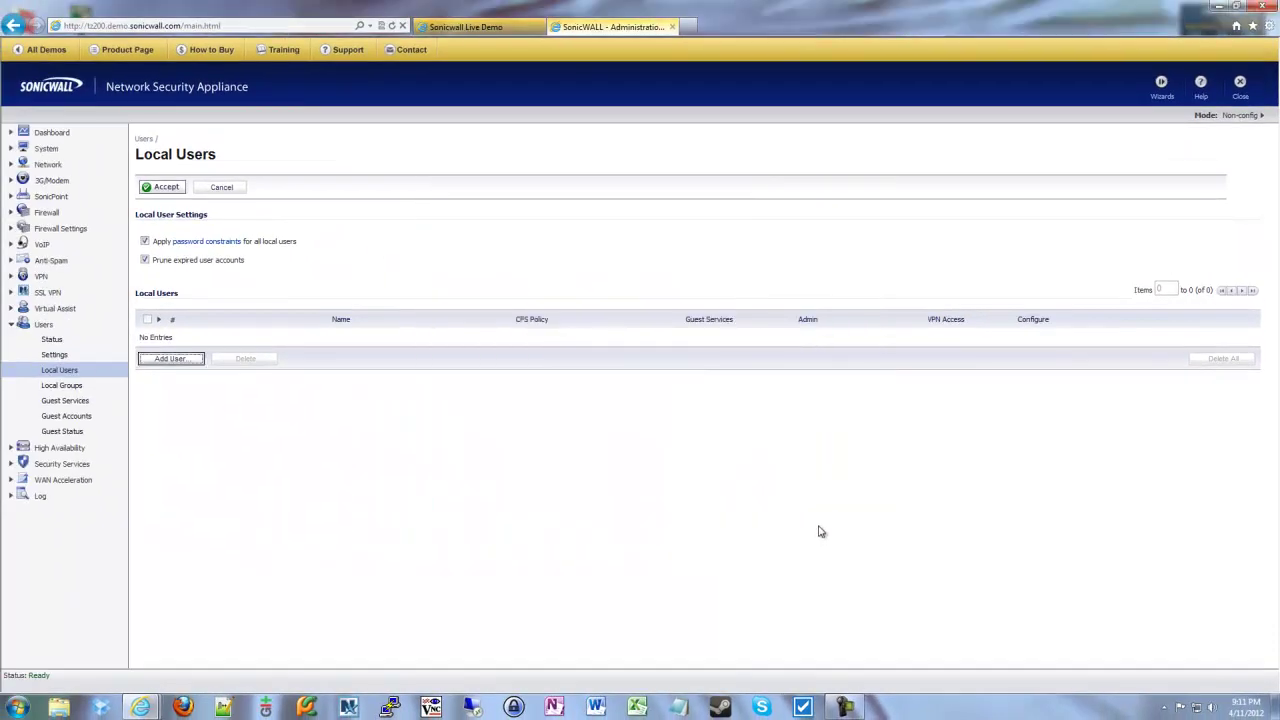